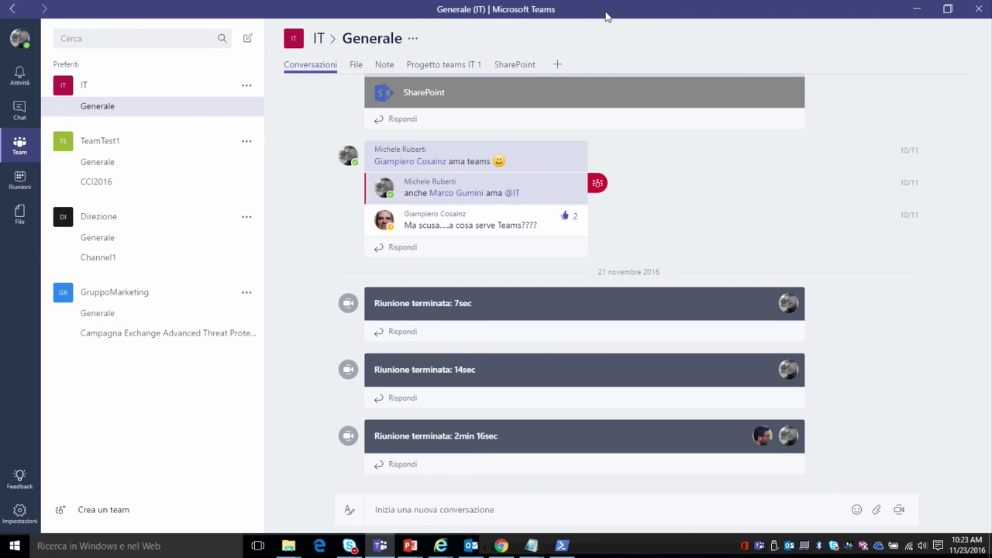
# - View the IT Generale channel's shared files, then its shared notes page
pyautogui.click(358, 66)
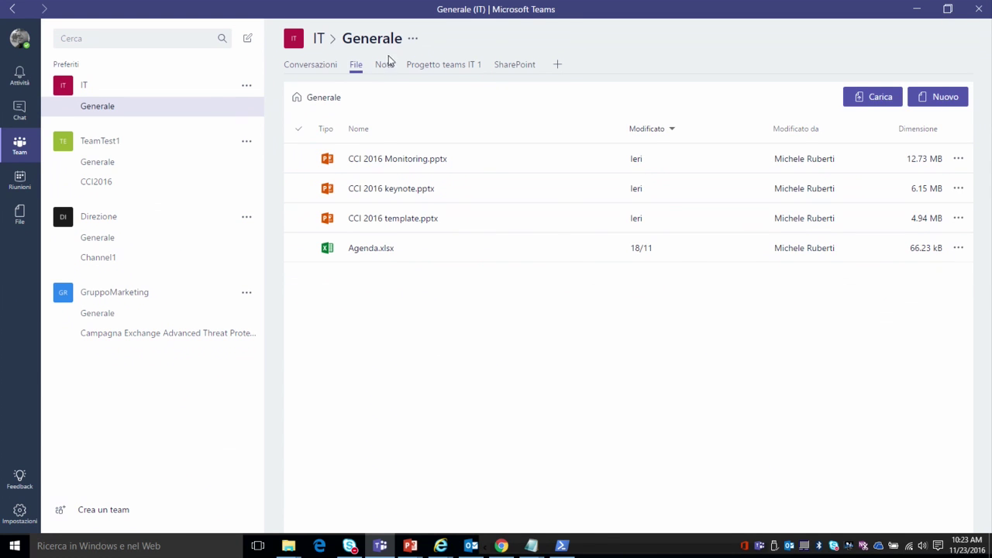
pyautogui.click(383, 67)
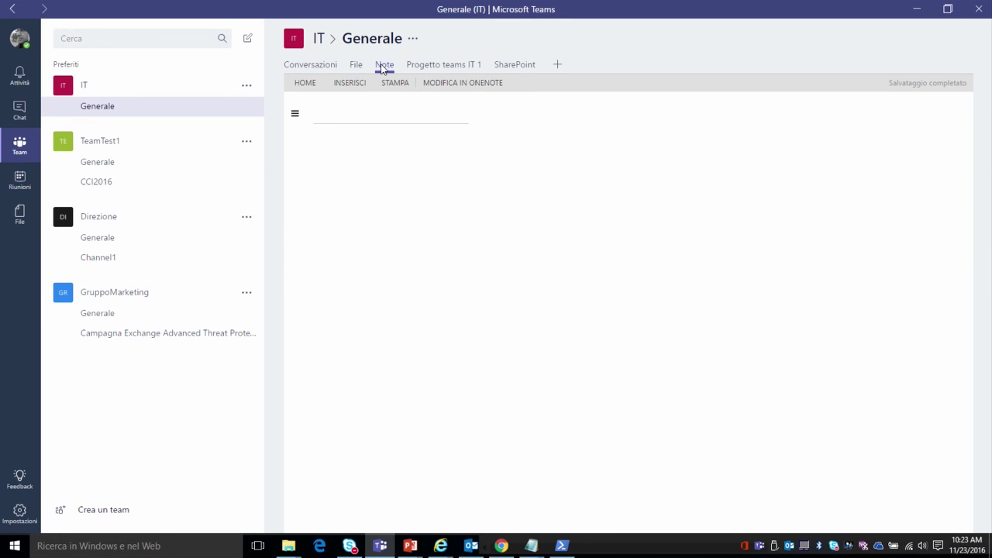
# - Create a new team named 'team test'
pyautogui.click(105, 512)
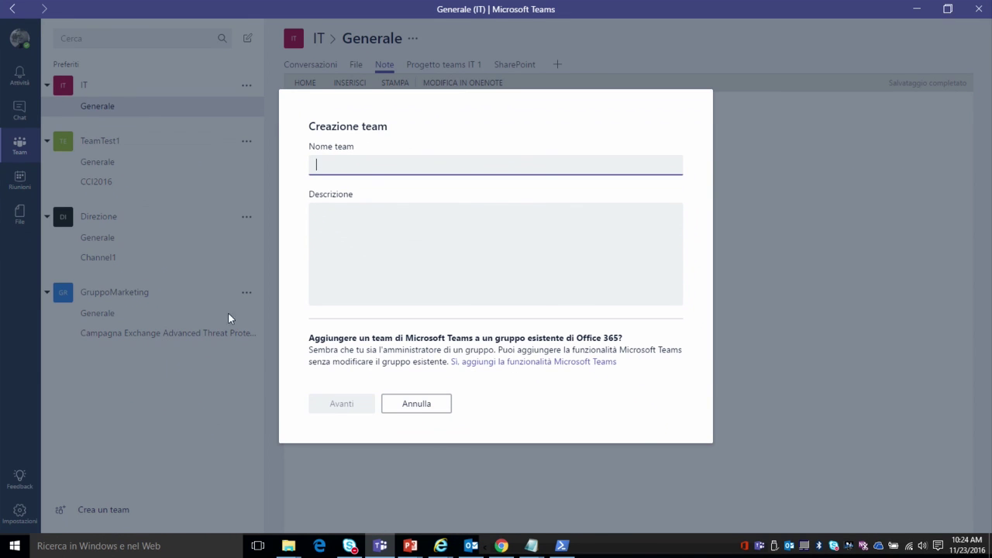
pyautogui.write('team test')
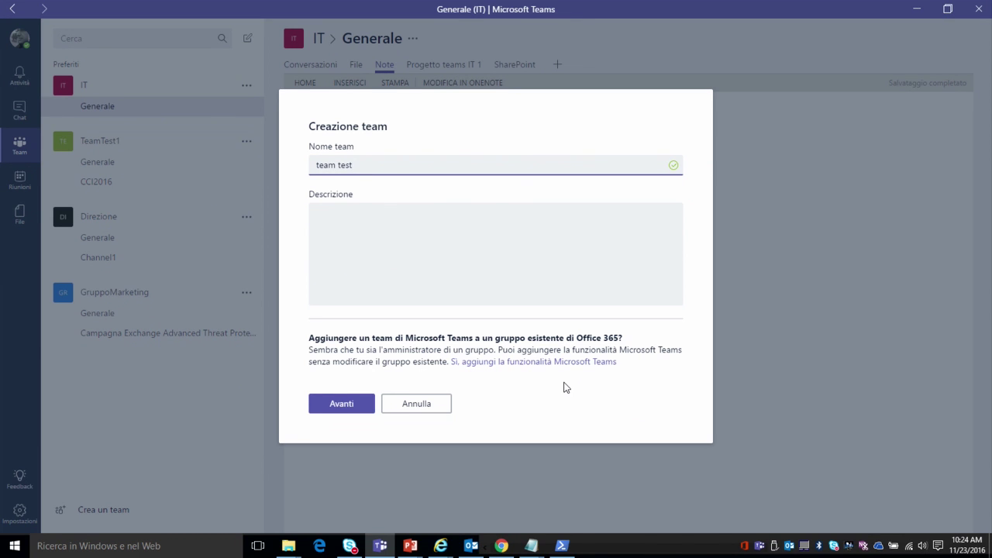
pyautogui.click(351, 409)
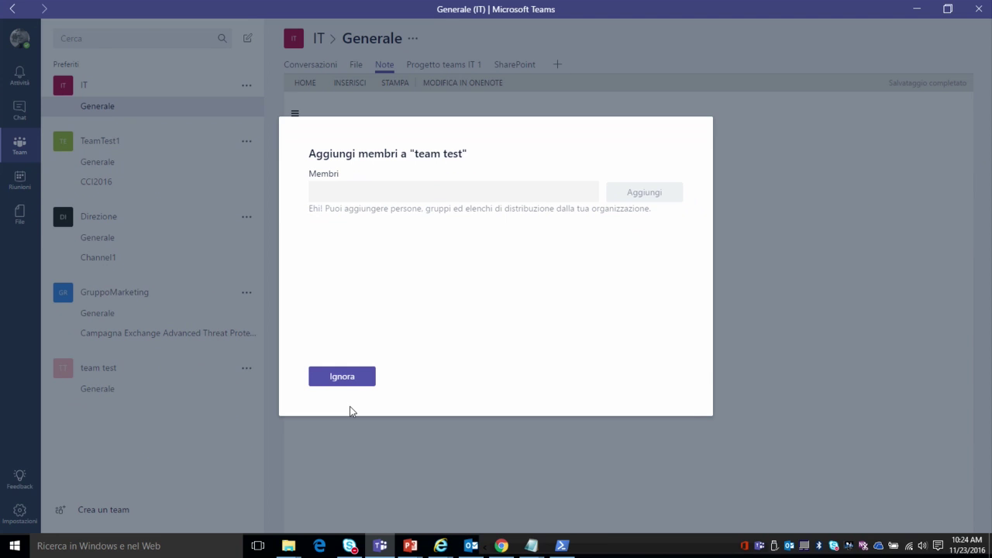
# - Add a suggested colleague as a member of the new team, then close the add-members window
pyautogui.click(354, 199)
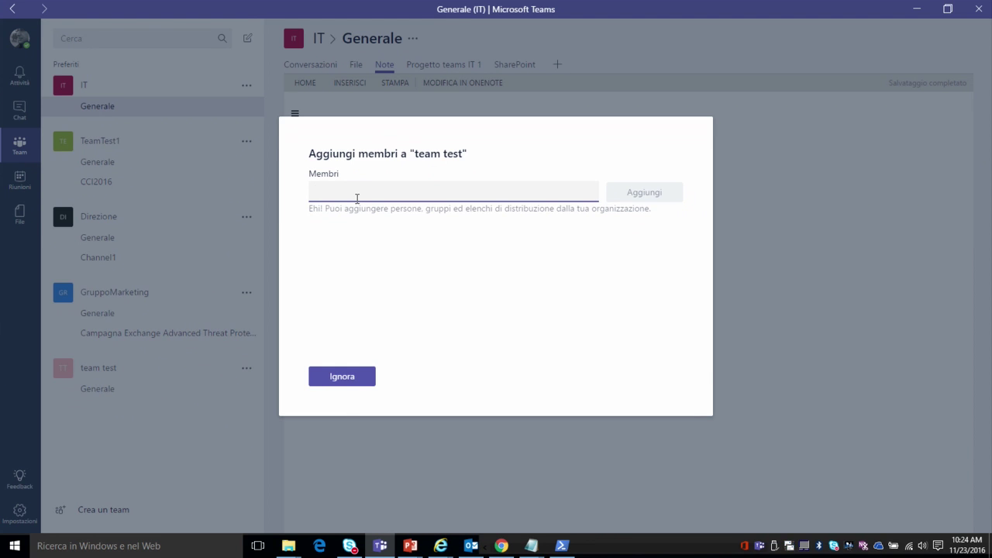
pyautogui.write('marco')
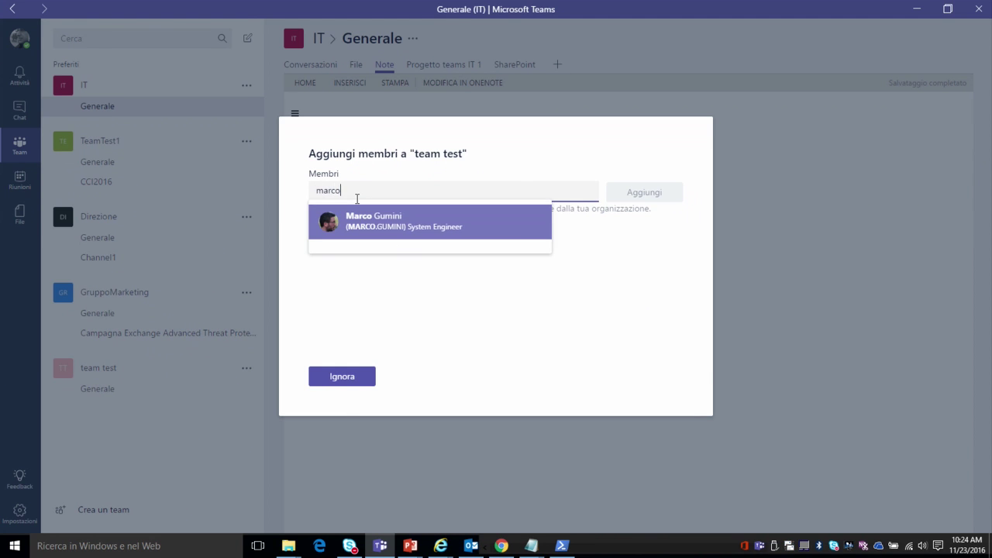
pyautogui.click(380, 225)
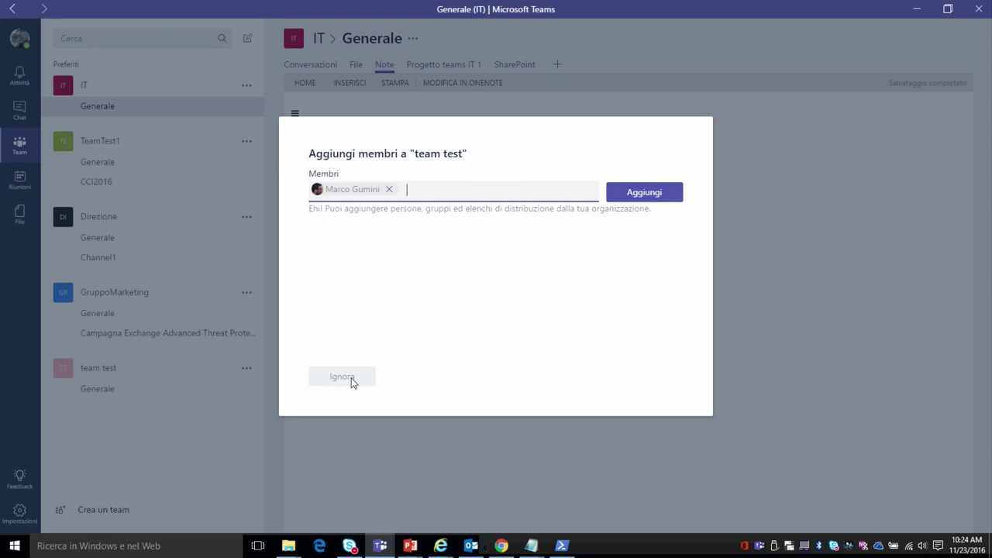
pyautogui.click(653, 289)
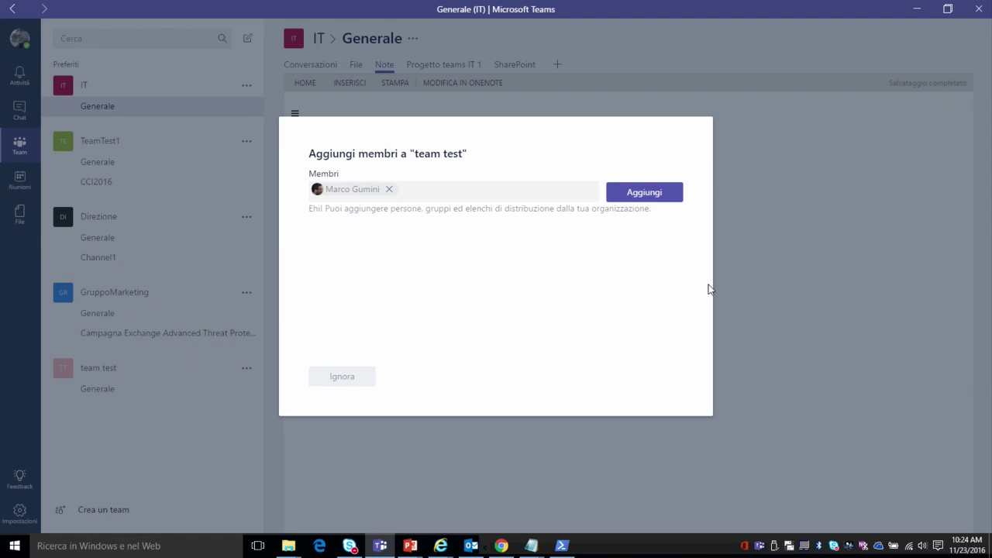
pyautogui.click(764, 285)
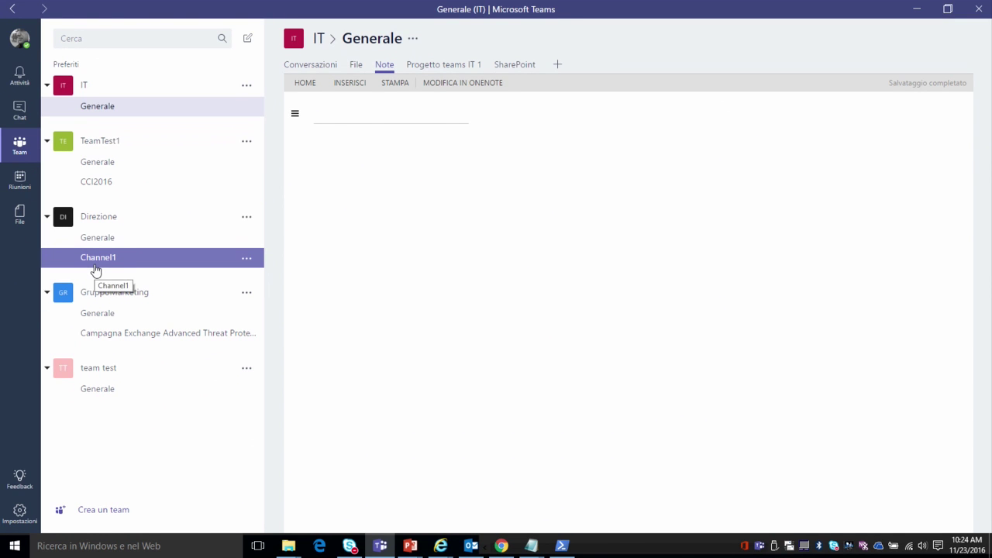
# - Add a channel named 'CANALE NUOVO' to the GruppoMarketing team
pyautogui.click(132, 302)
pyautogui.click(132, 301)
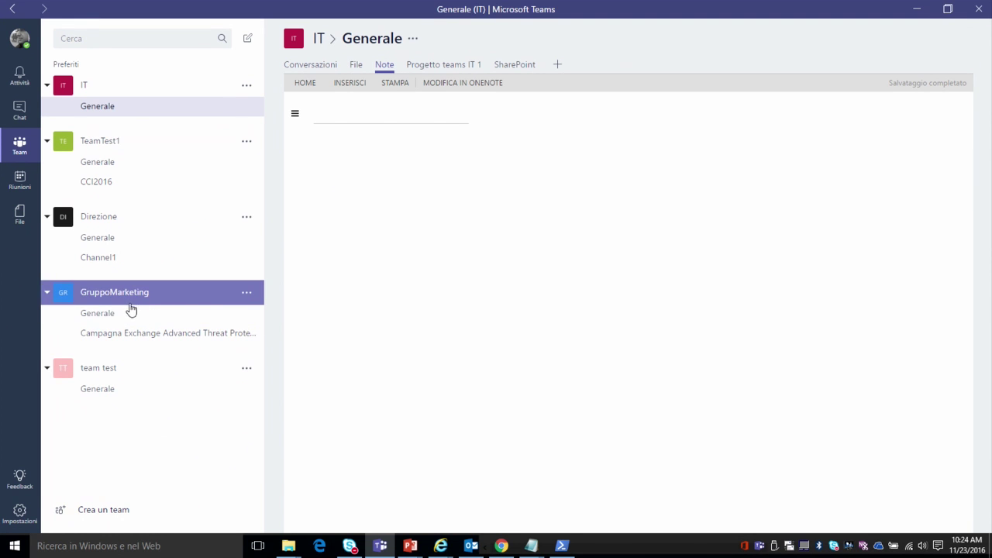
pyautogui.click(245, 295)
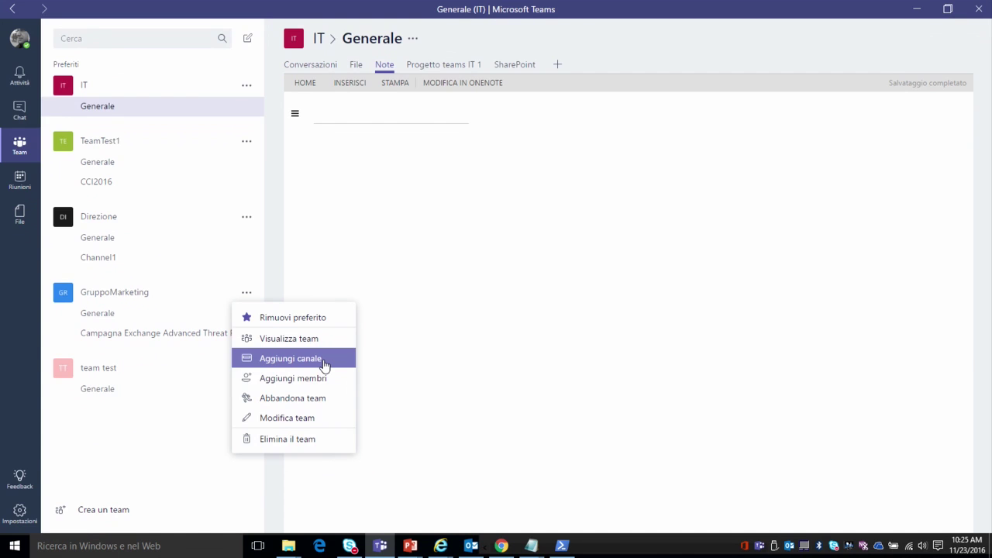
pyautogui.click(326, 362)
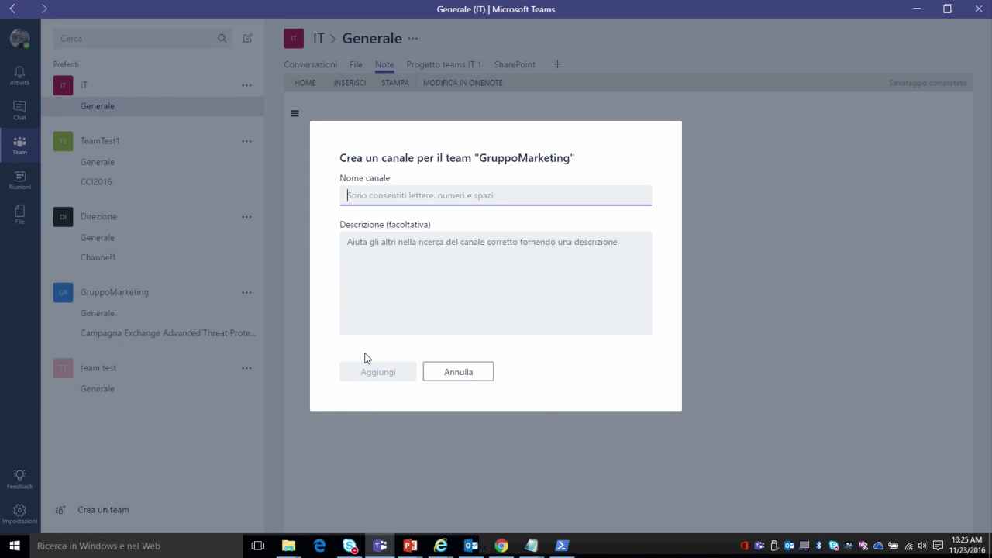
pyautogui.write('CANALE NUOVO')
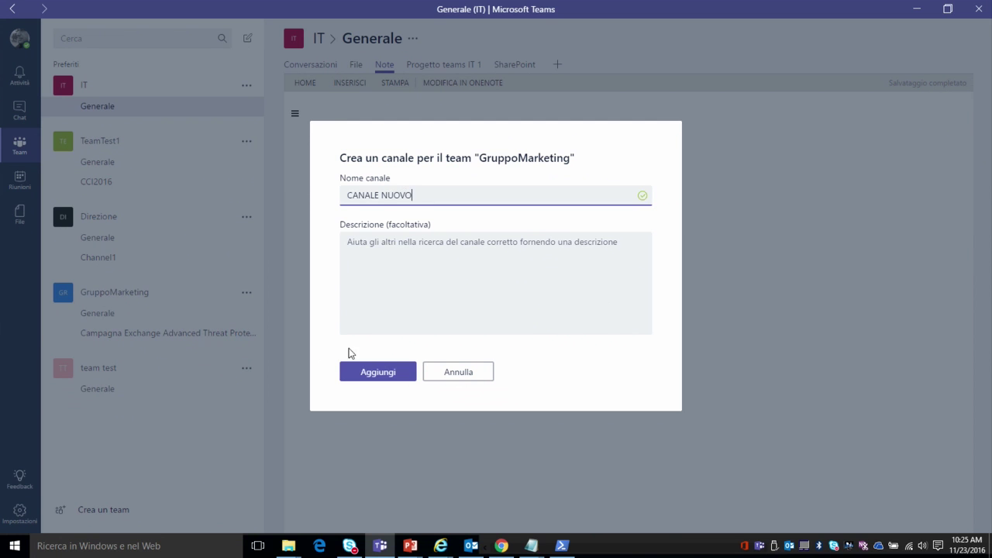
pyautogui.click(350, 378)
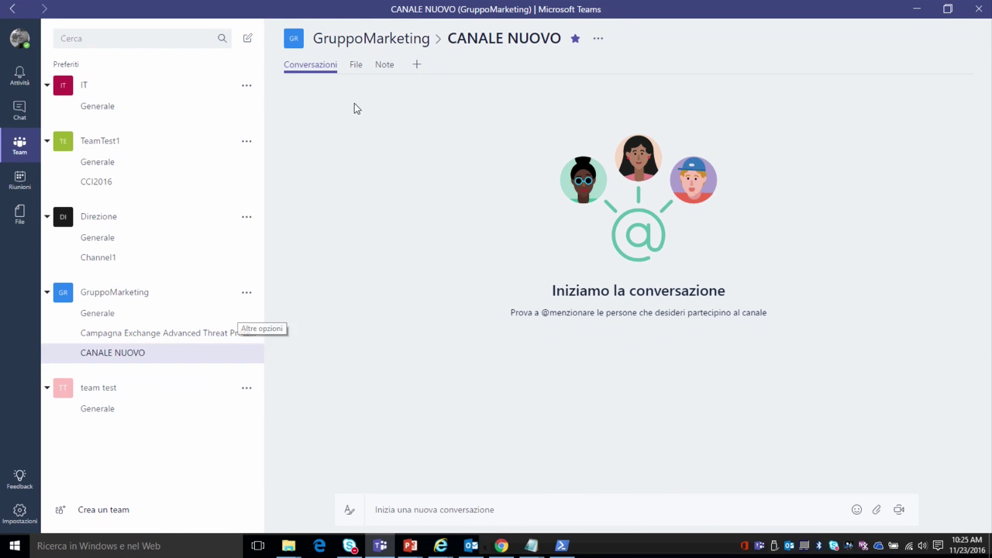
# - Dismiss the add-a-tab choices and switch to the Direzione team's Generale channel
pyautogui.click(416, 65)
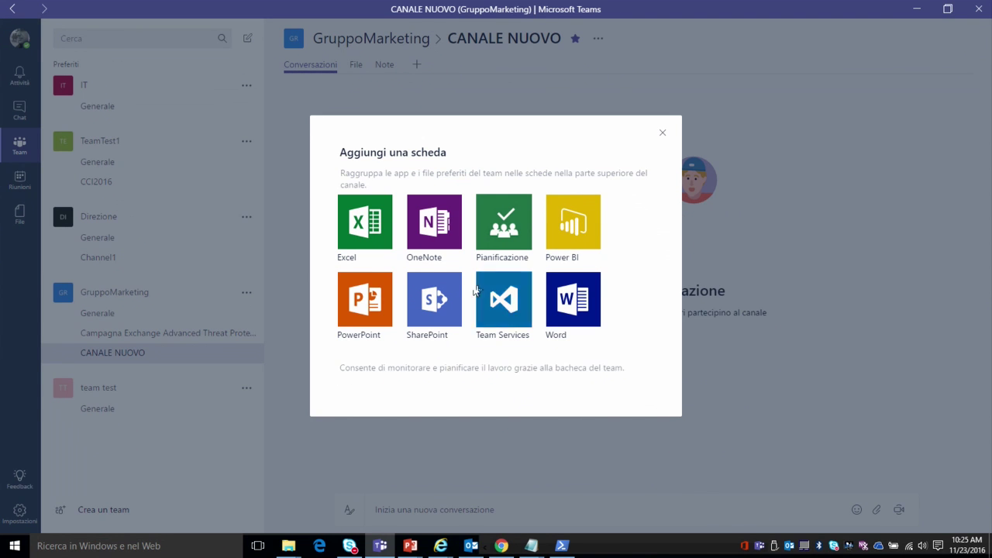
pyautogui.click(662, 133)
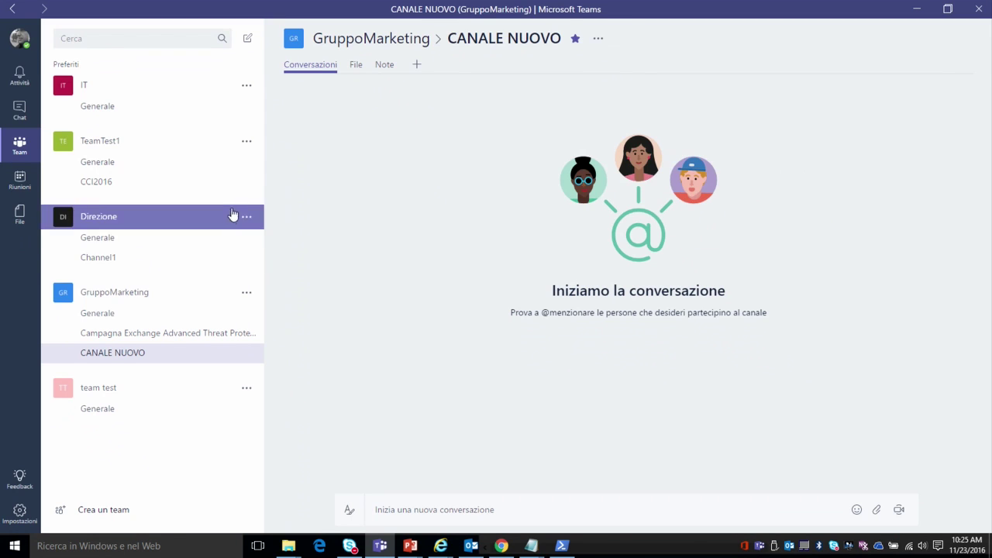
pyautogui.click(108, 239)
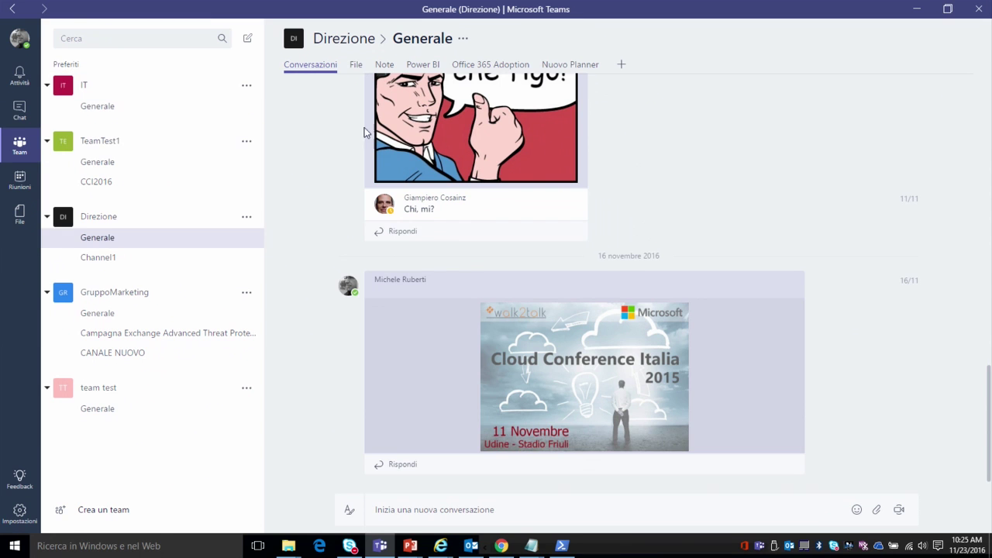
# - Post the welcome message 'ciao a tutti e benvenuti' in the channel
pyautogui.click(436, 509)
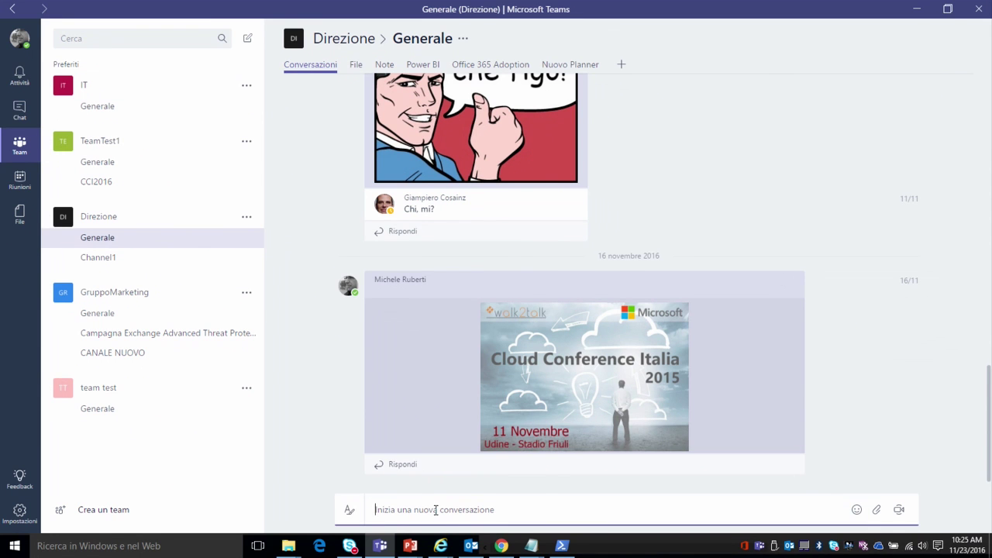
pyautogui.write('ciao a tutti e benvenuti')
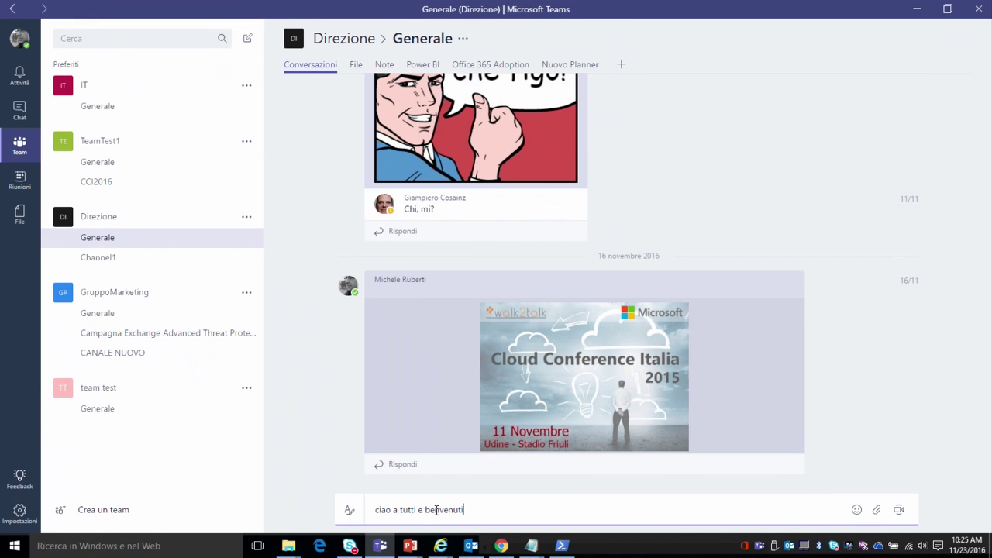
pyautogui.press('Return')
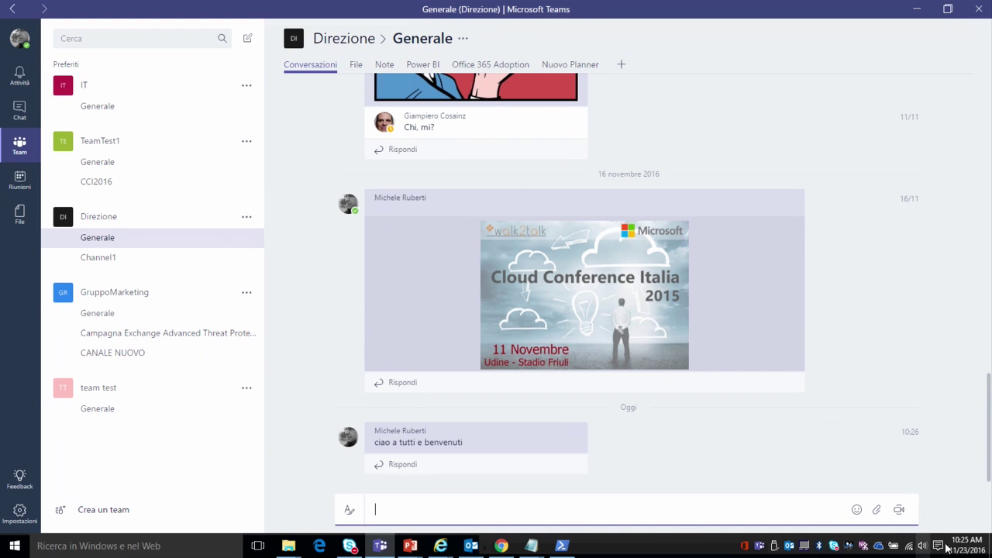
# - Paste a GIF captioned 'cioao', send it, and like the posted GIF
pyautogui.click(857, 509)
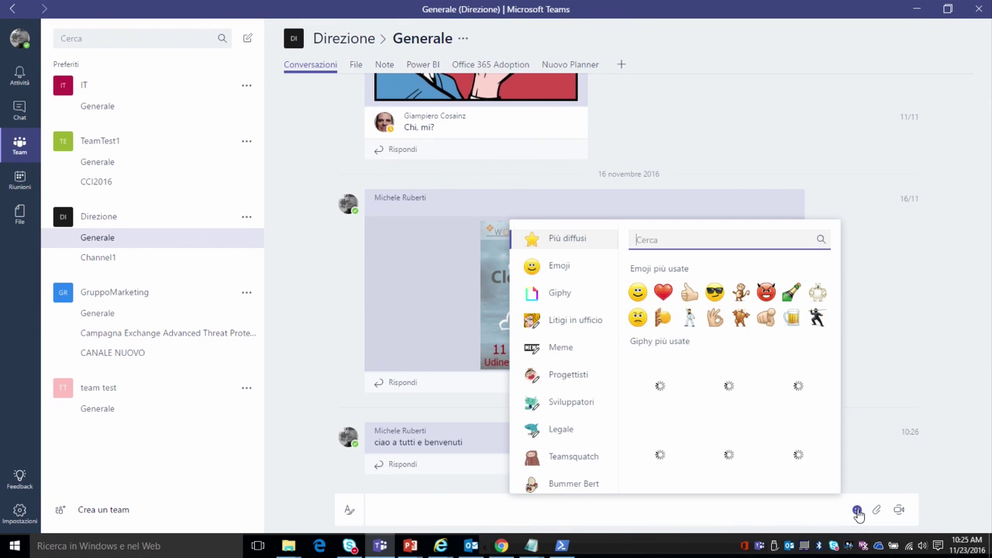
pyautogui.press('Escape')
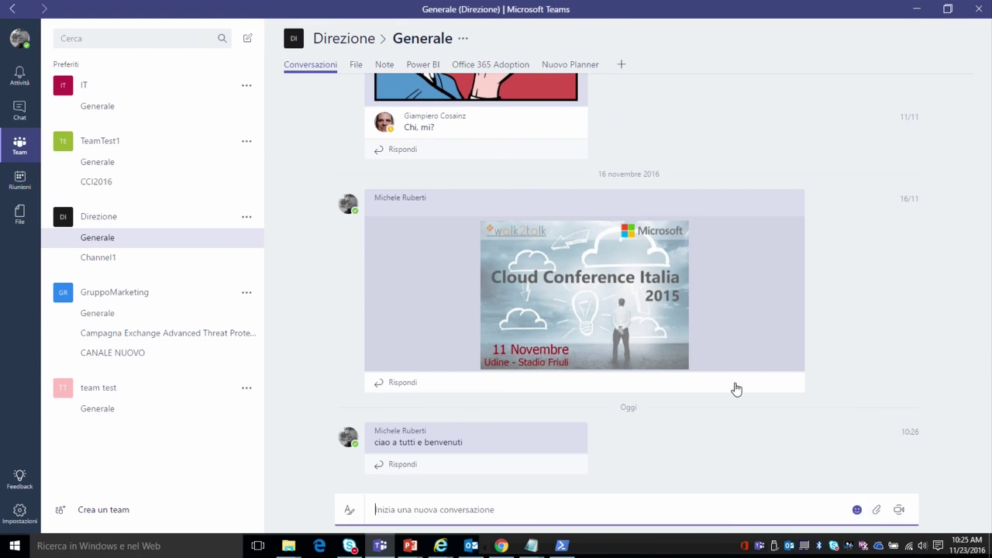
pyautogui.hotkey('ctrl', 'v')
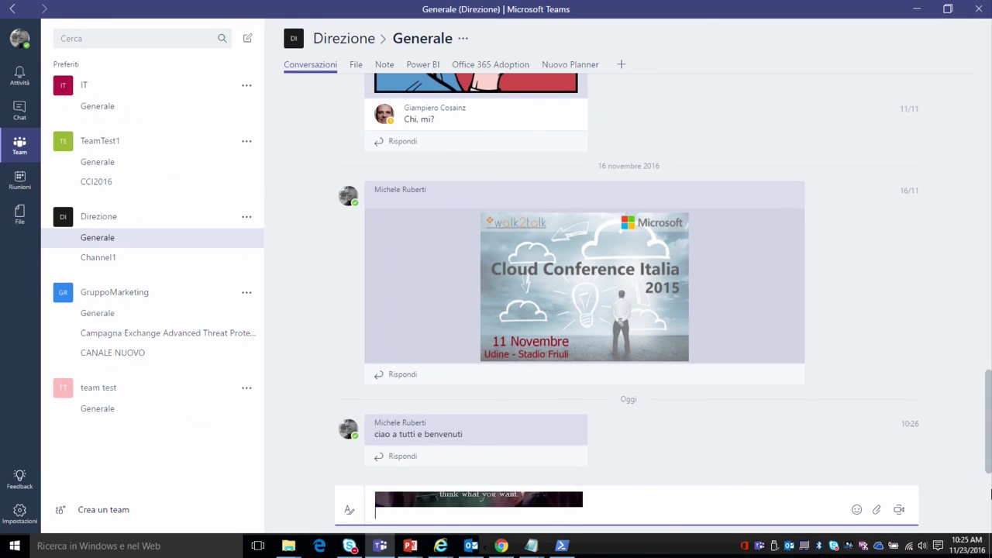
pyautogui.write('cioao')
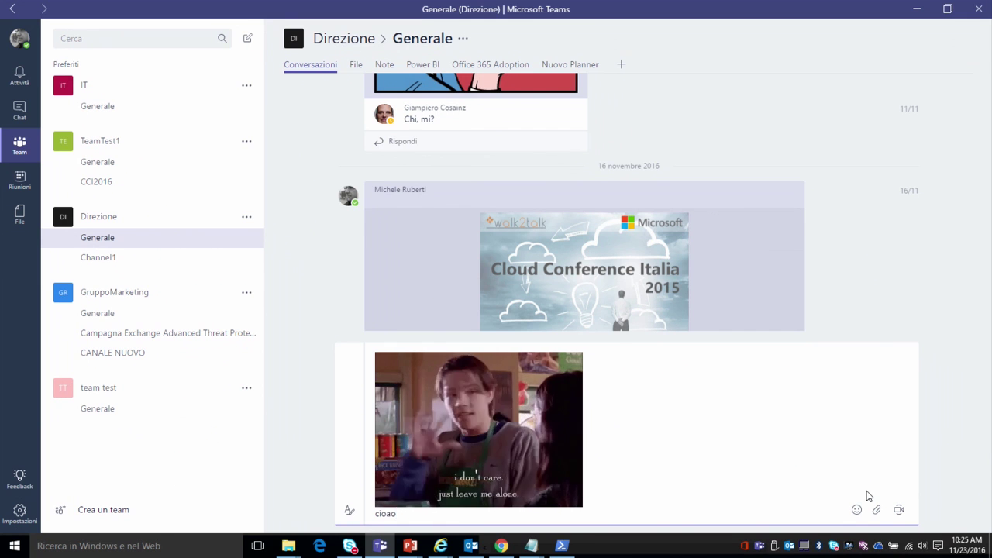
pyautogui.click(478, 471)
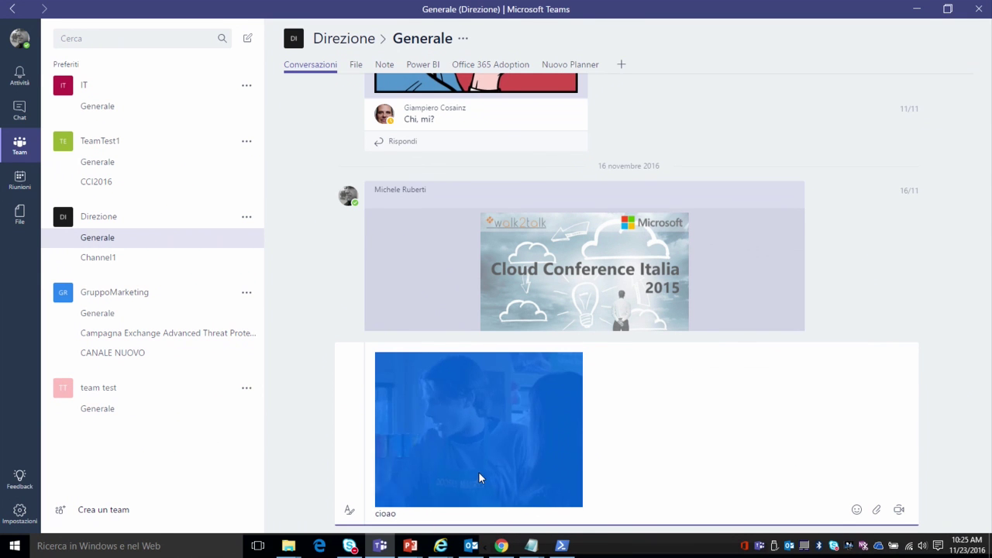
pyautogui.click(412, 513)
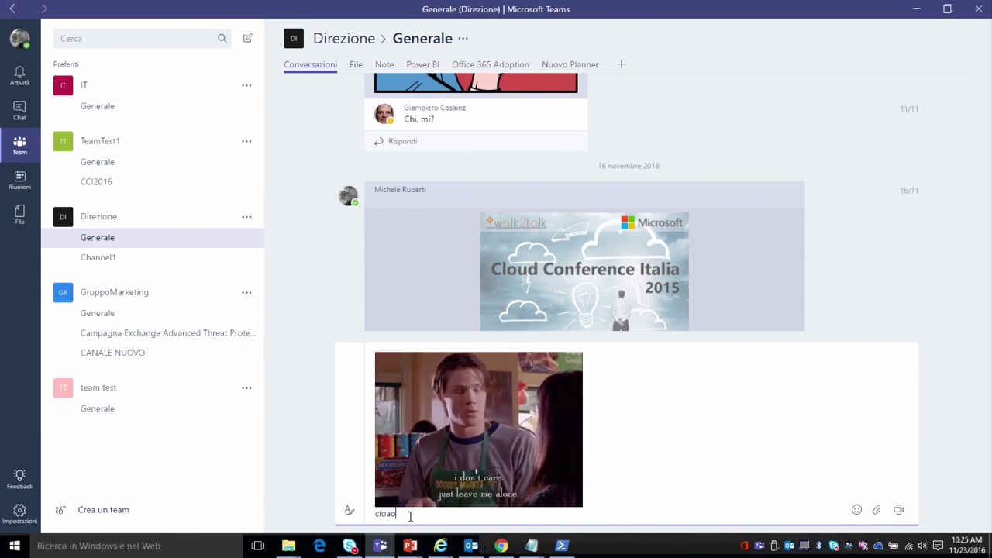
pyautogui.press('Return')
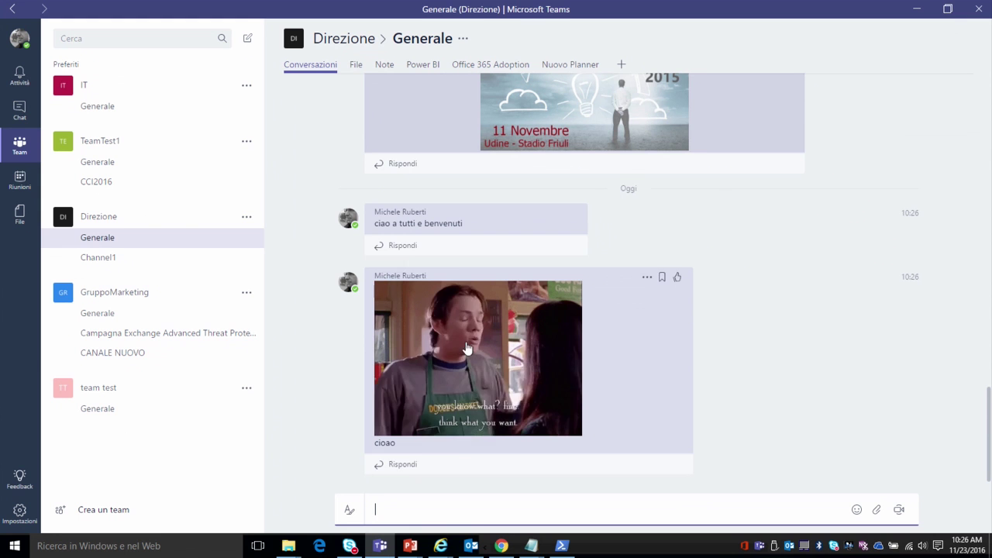
pyautogui.click(676, 278)
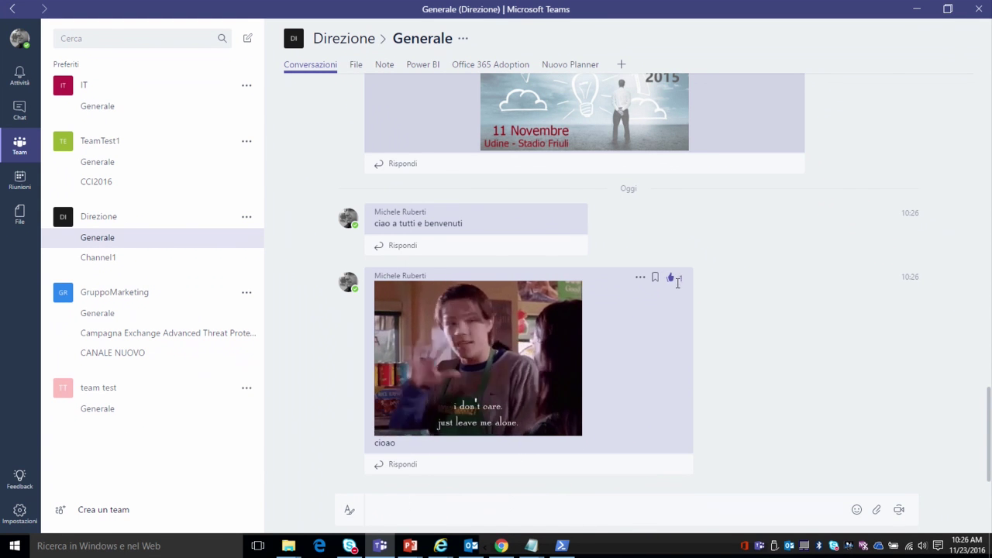
# - Start a 'Riunione immediata' instant meeting in the channel, then close the Teams window
pyautogui.click(900, 512)
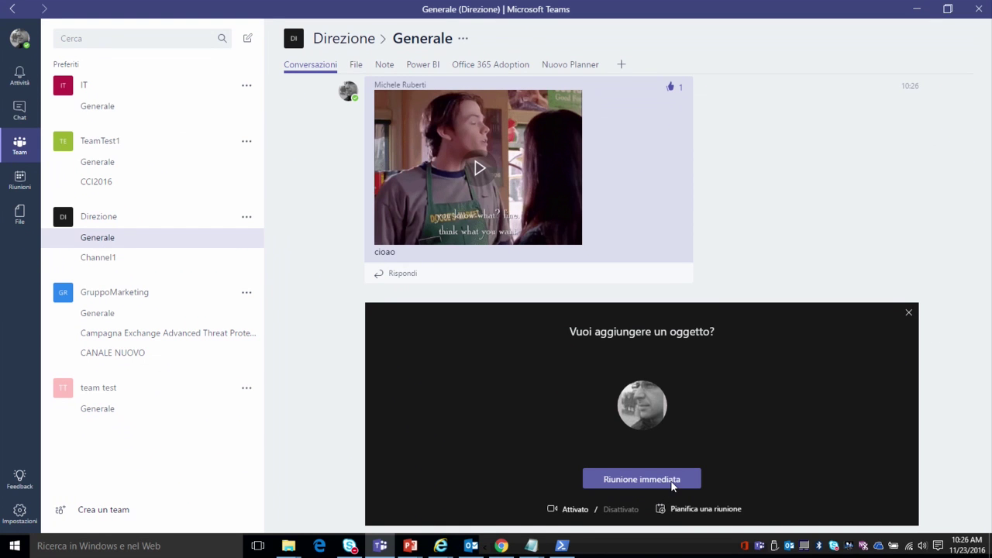
pyautogui.click(672, 479)
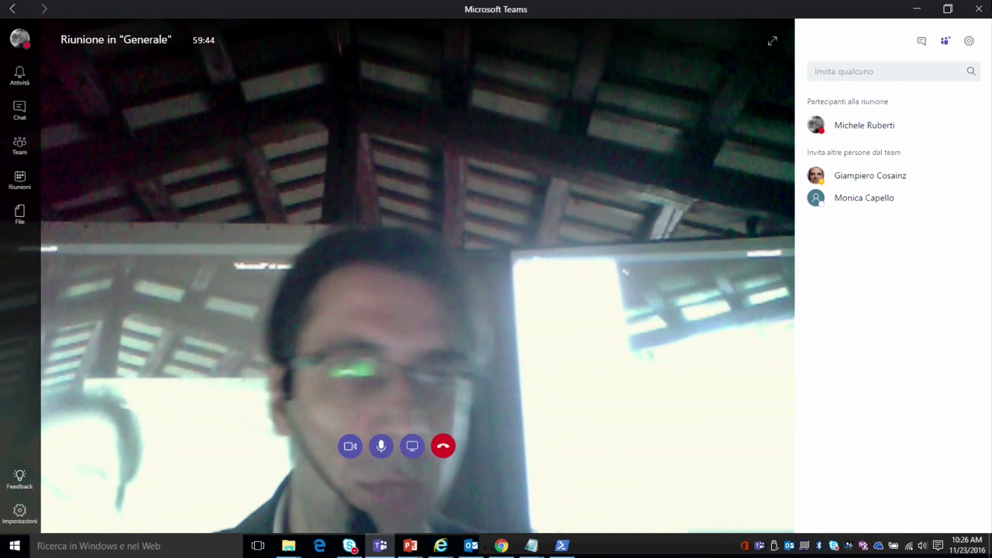
pyautogui.click(980, 9)
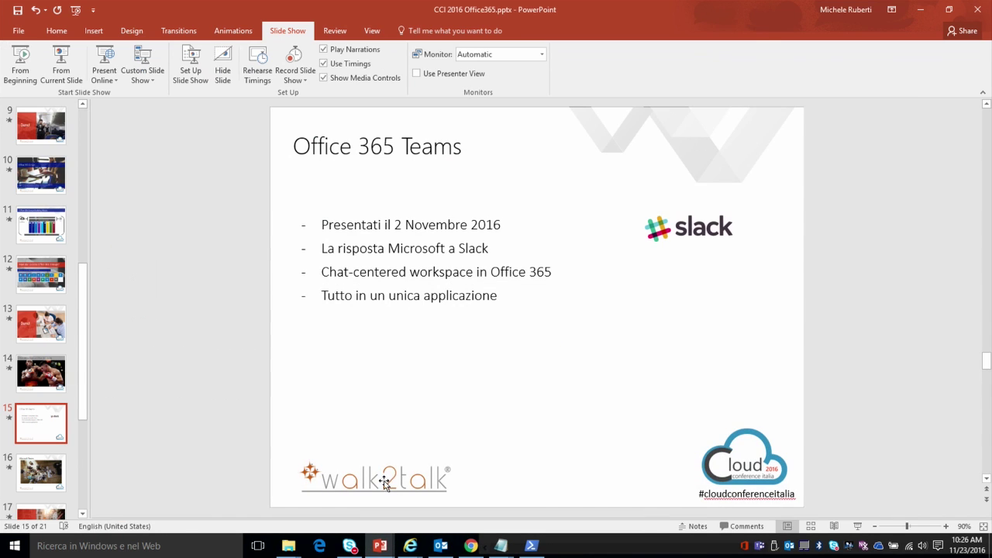
# - Reopen Teams and submit a five-star call-quality rating for the ended meeting
pyautogui.click(760, 547)
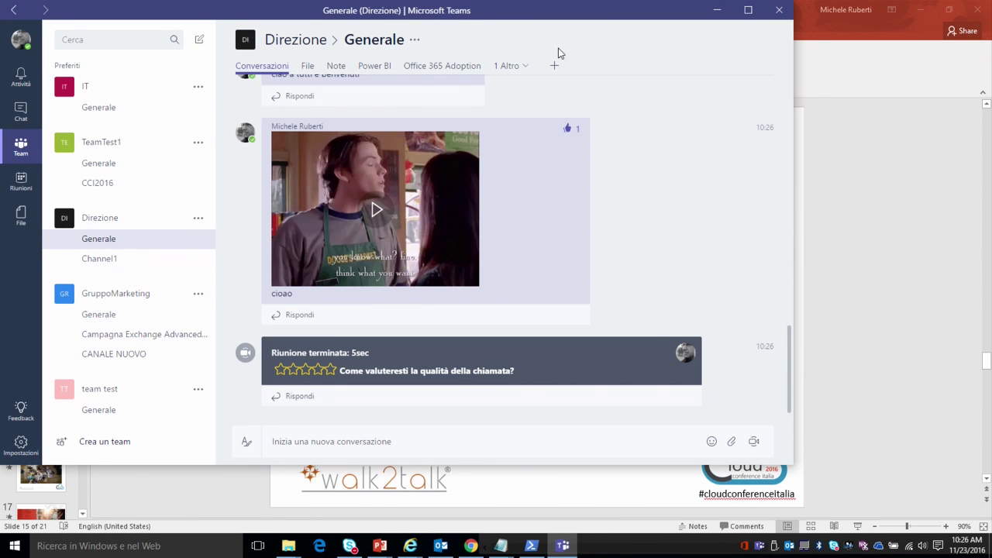
pyautogui.click(331, 371)
pyautogui.click(357, 439)
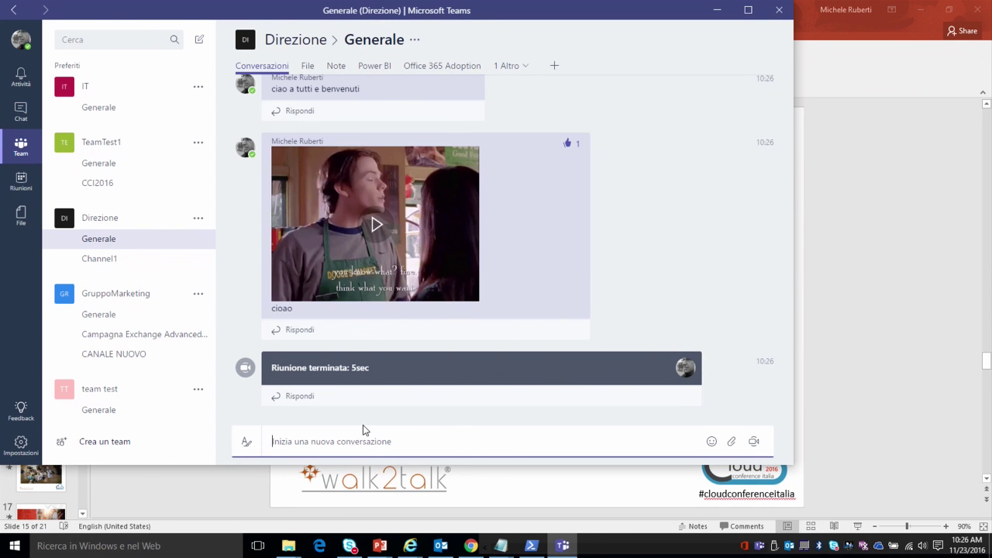
pyautogui.write('@mo')
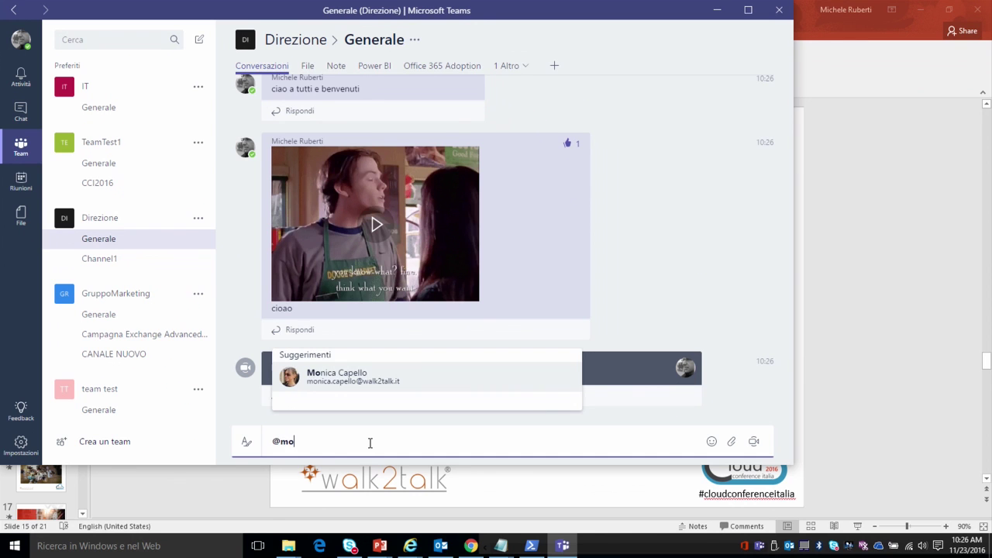
pyautogui.click(397, 380)
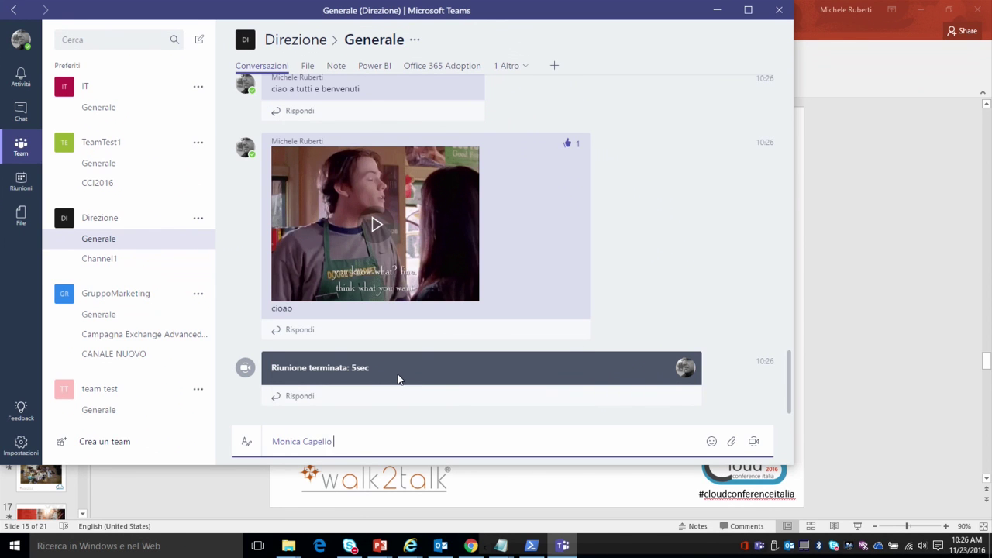
pyautogui.write('ti piace questo file?')
pyautogui.press('Return')
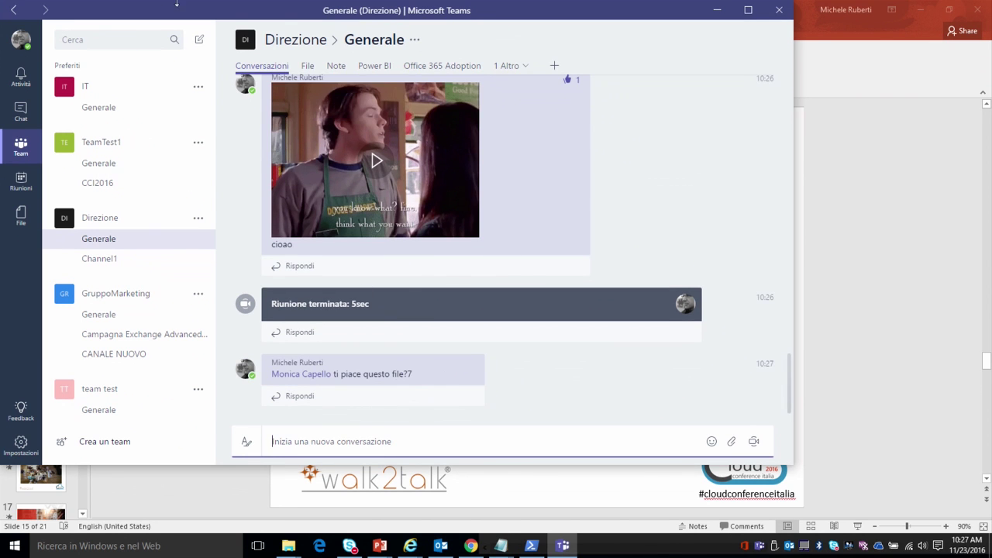
pyautogui.click(379, 68)
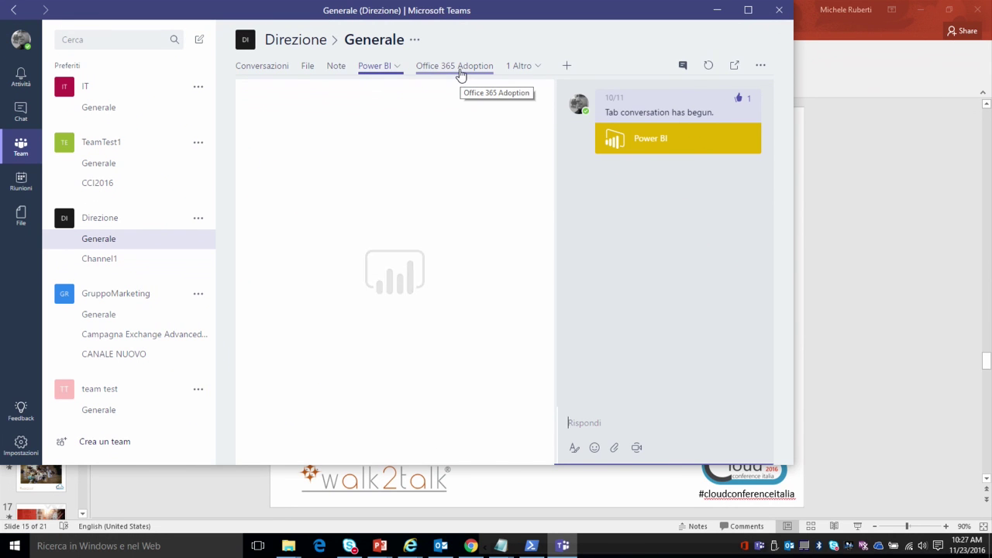
# - Open Office 365 Adoption with Teams maximized and go to the Active/Inactive Users By Product page
pyautogui.click(461, 75)
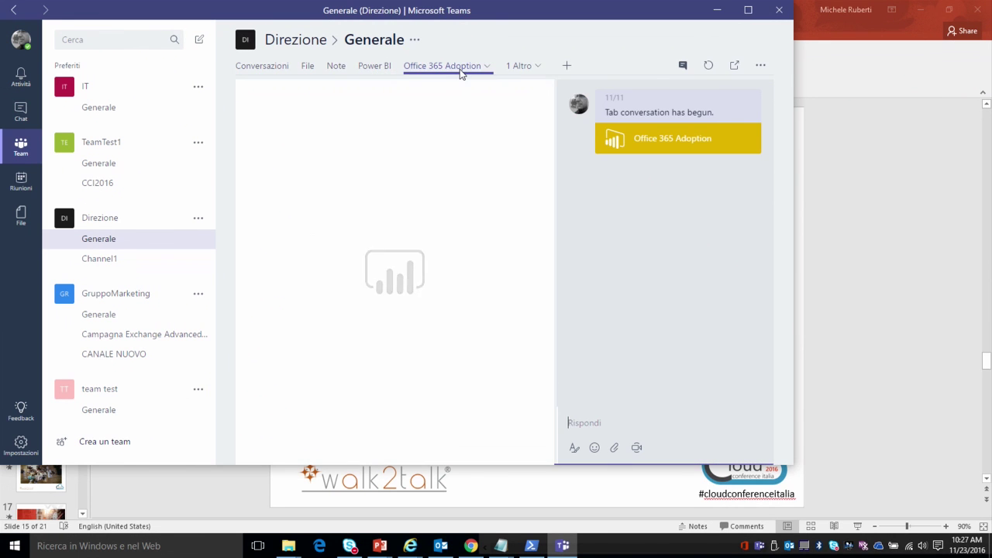
pyautogui.click(748, 10)
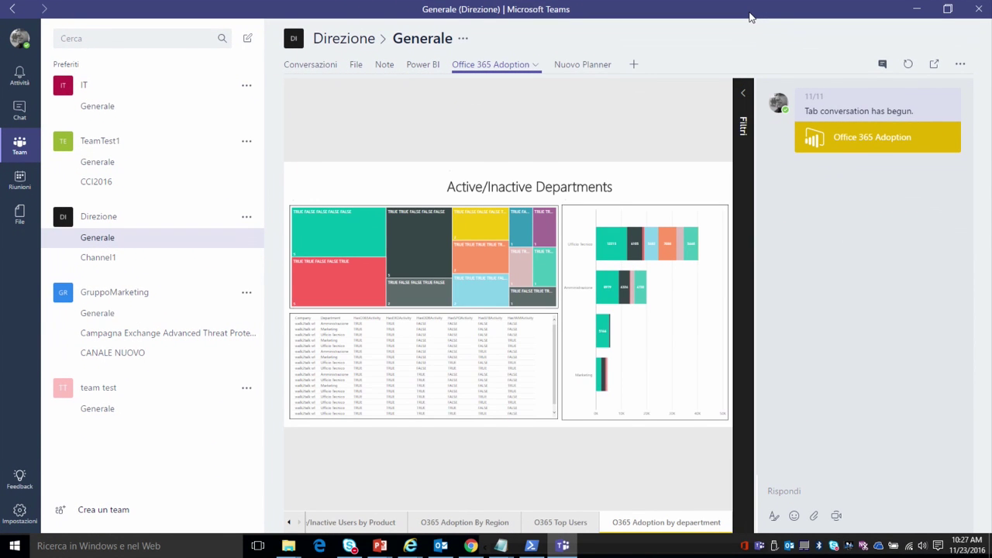
pyautogui.click(738, 101)
pyautogui.click(743, 94)
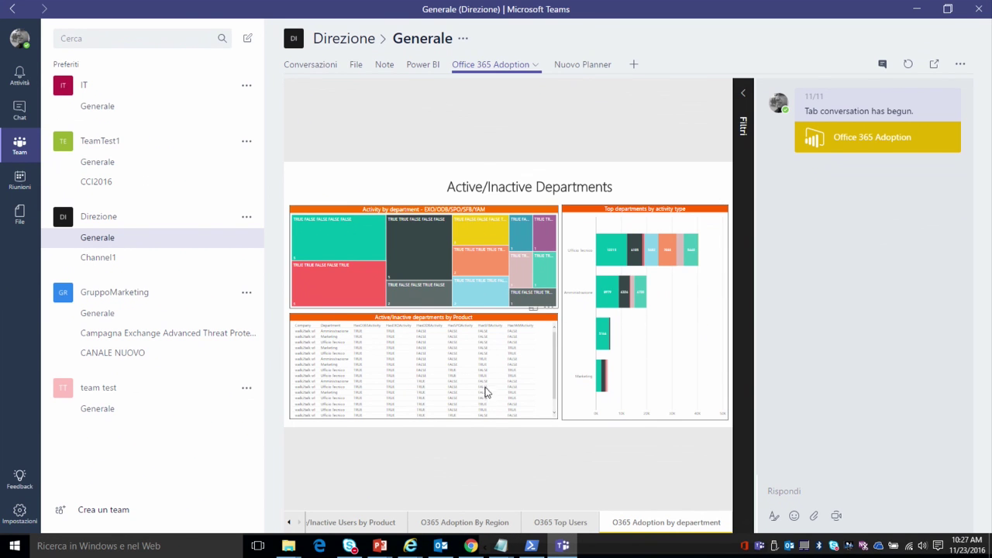
pyautogui.click(332, 524)
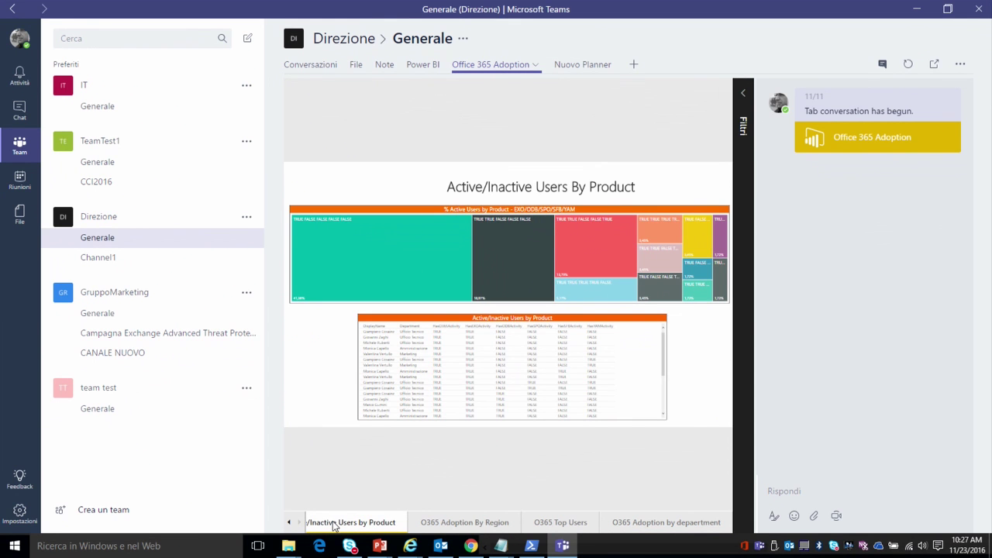
# - Page back to the Collaboration report page, then move on to Storage Utilization
pyautogui.click(290, 525)
pyautogui.click(291, 526)
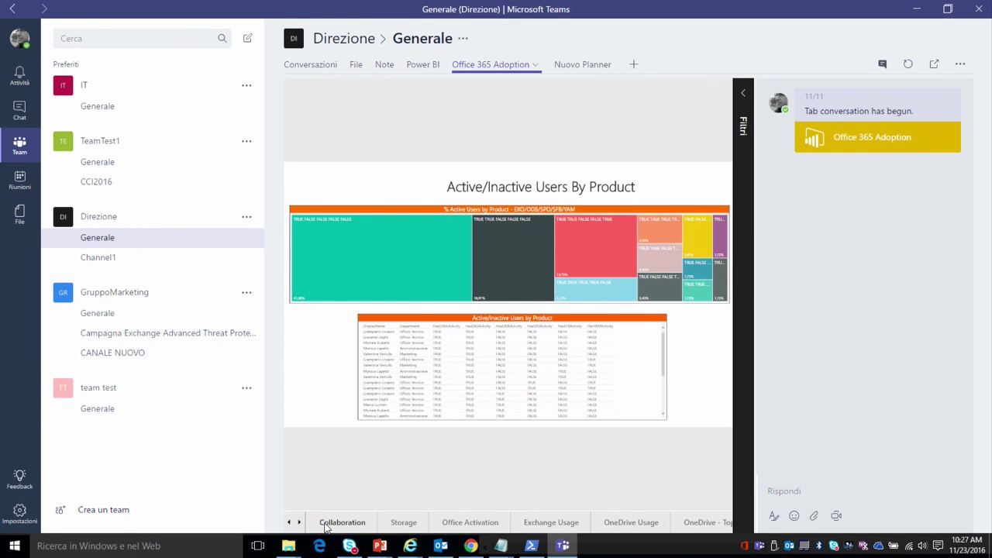
pyautogui.click(335, 525)
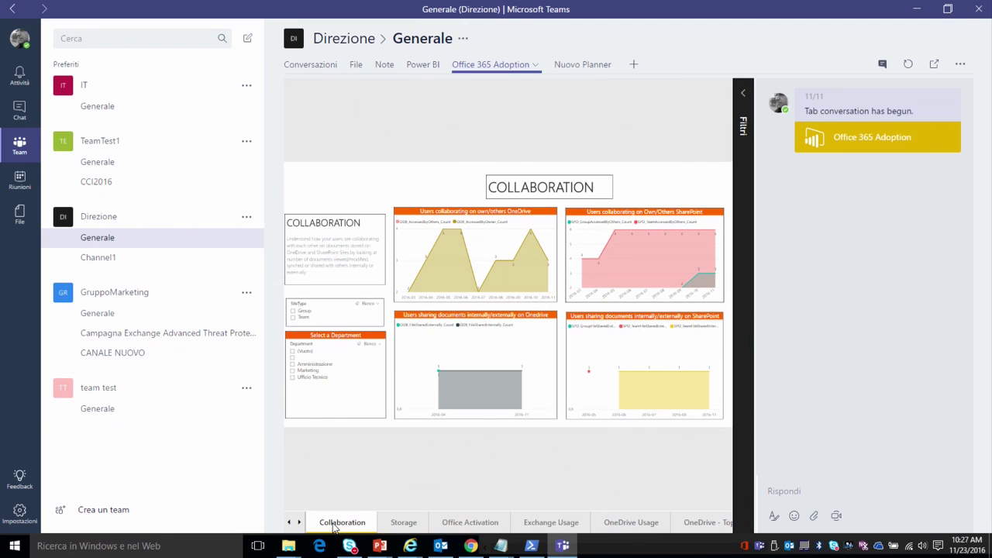
pyautogui.moveTo(546, 342)
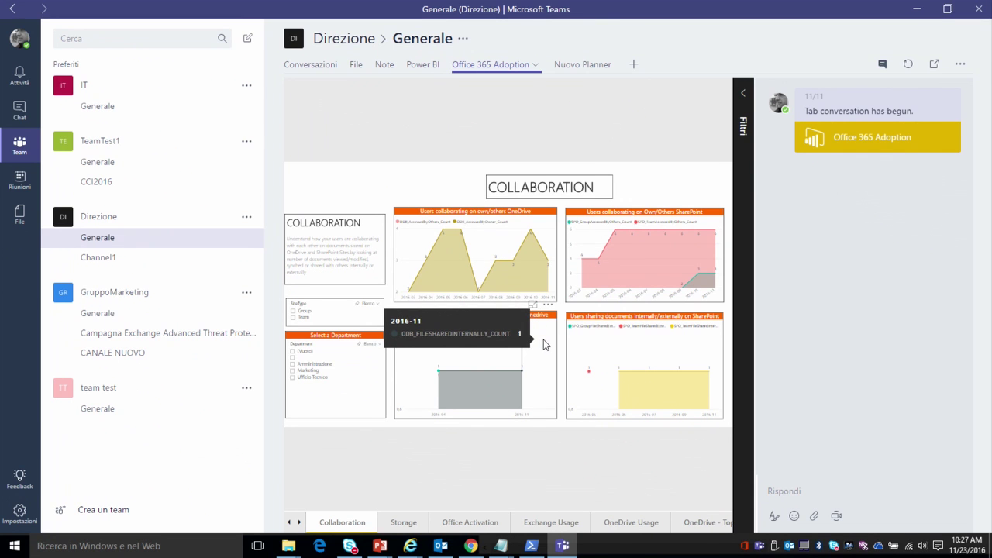
pyautogui.moveTo(458, 321)
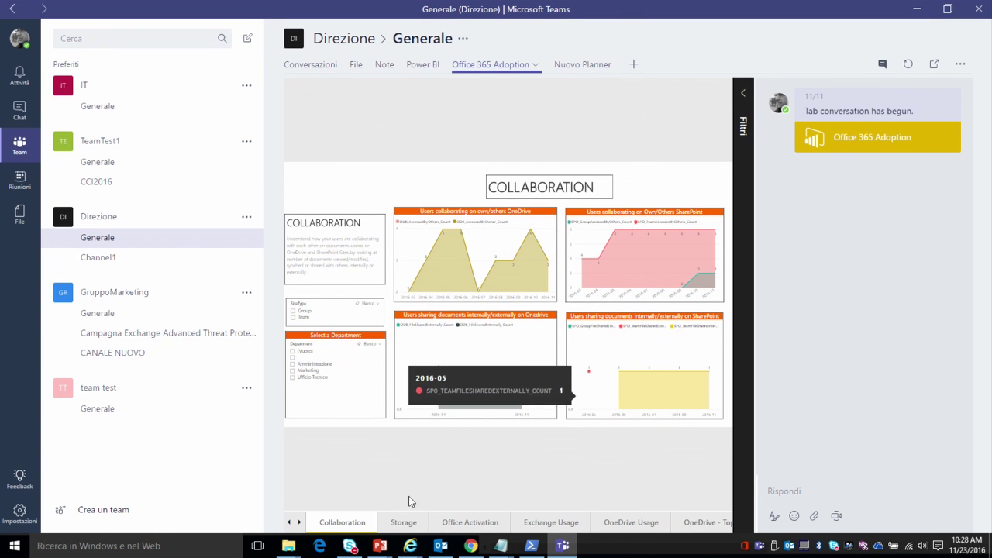
pyautogui.click(413, 523)
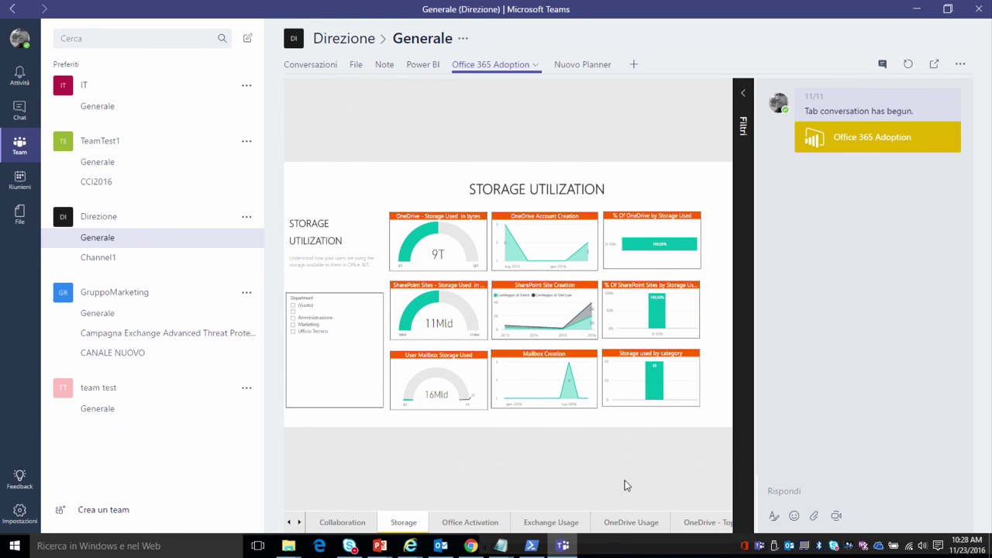
# - Show the report's Exchange Usage page (32375 total email activity), then bring the PowerPoint presentation forward
pyautogui.click(551, 522)
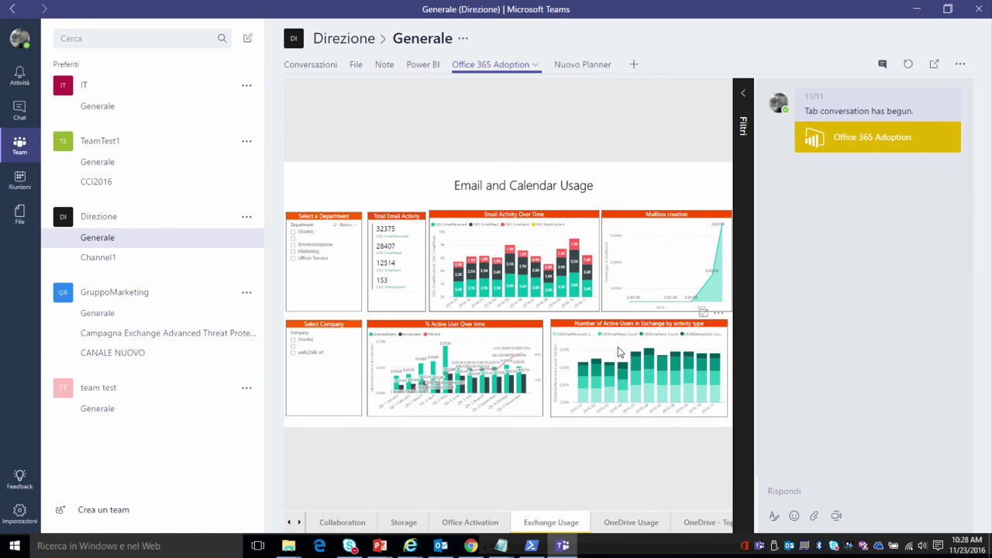
pyautogui.moveTo(685, 396)
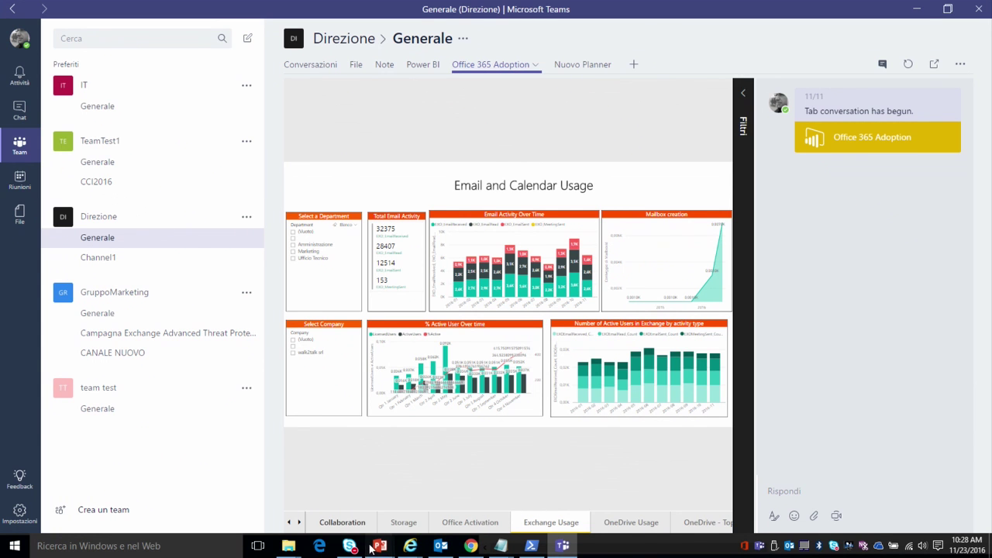
pyautogui.moveTo(372, 546)
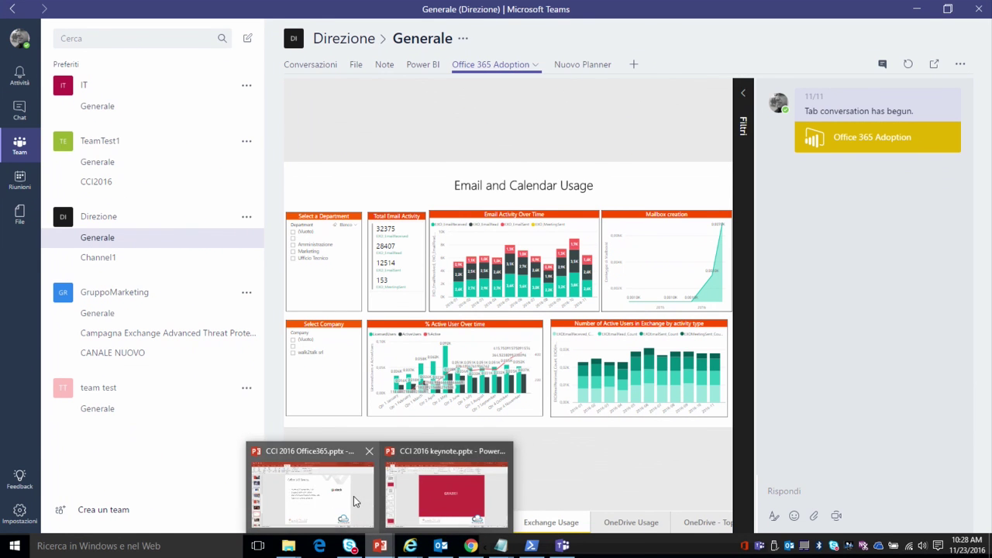
pyautogui.click(354, 501)
# - Go to slide 16, 'Microsoft Teams', in CCI 2016 Office365.pptx and play its embedded video
pyautogui.click(61, 469)
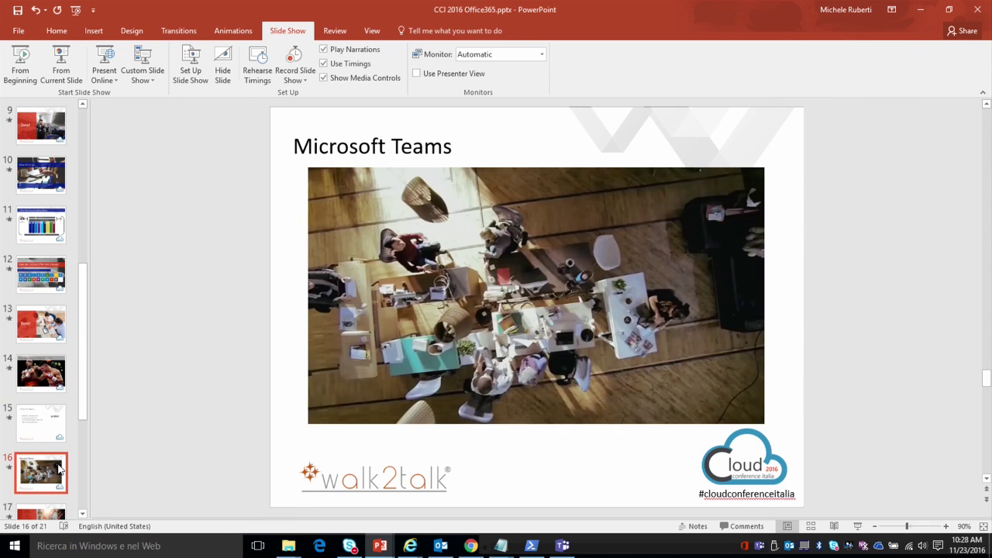
pyautogui.moveTo(319, 358)
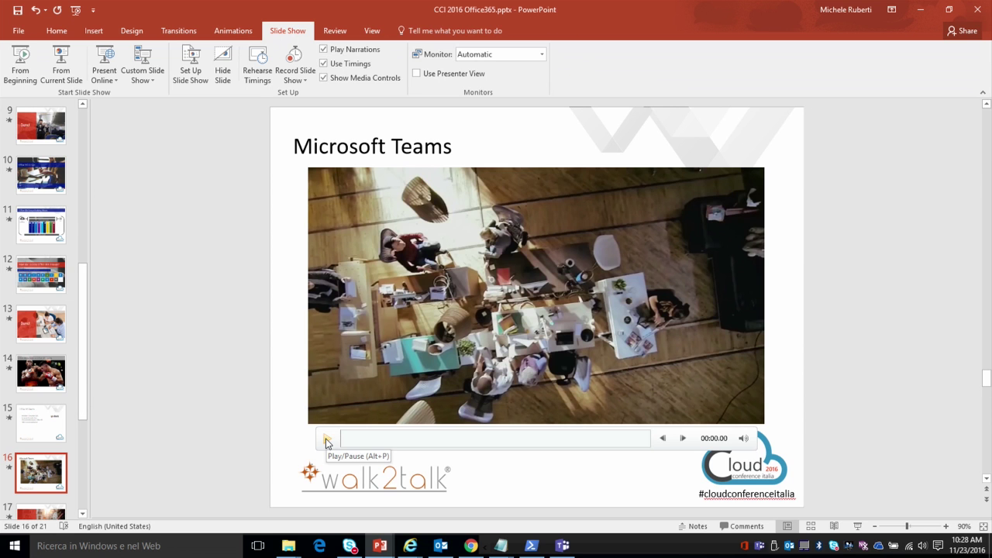
pyautogui.click(326, 441)
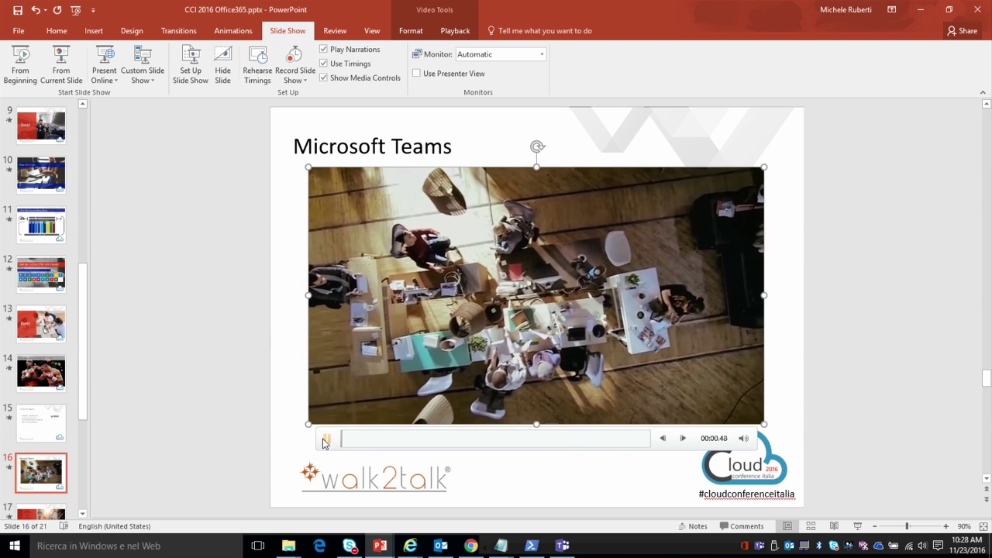
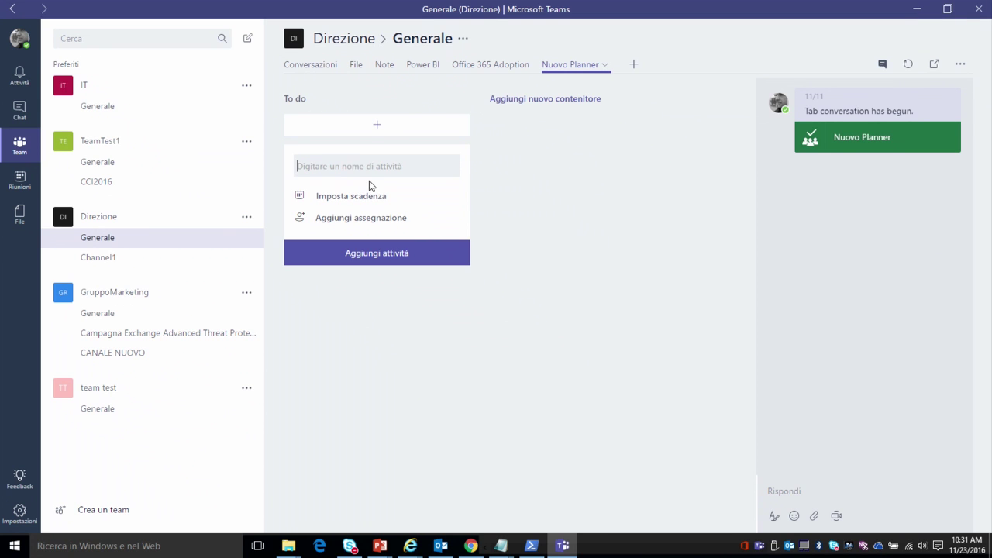
# - Add task 'gsdwdwq' to the Nuovo Planner To do list, cancel an Excel tab, then view the channel files
pyautogui.write('gsdwdwq')
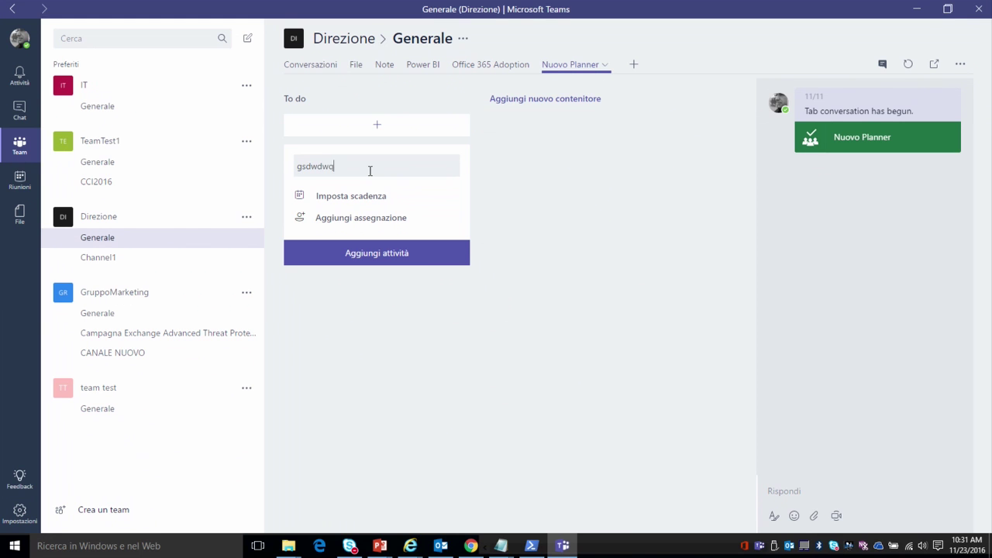
pyautogui.press('Return')
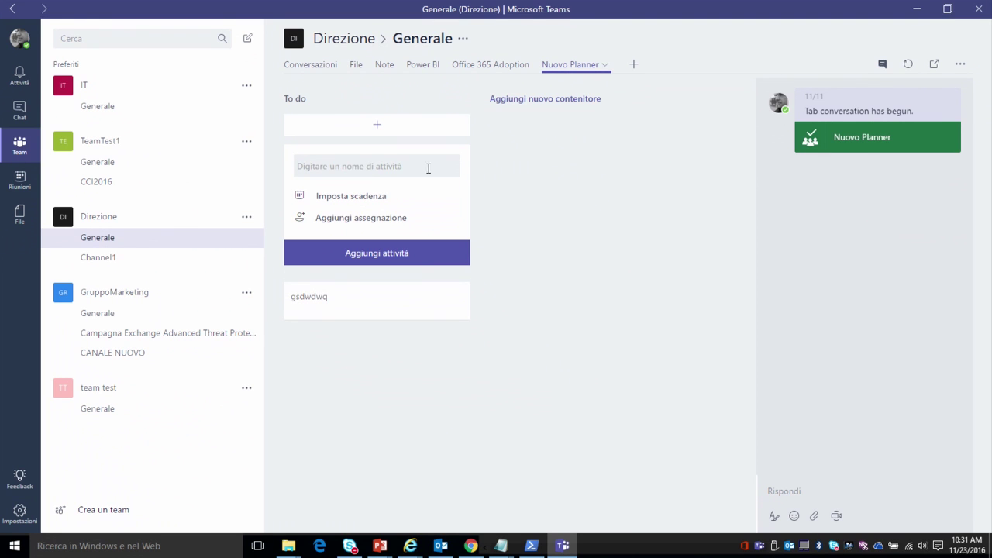
pyautogui.click(633, 66)
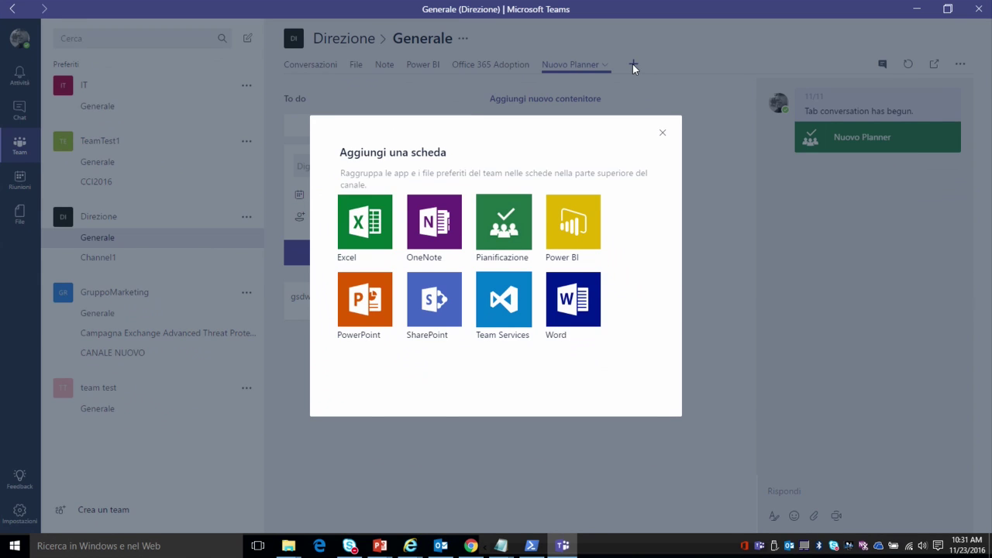
pyautogui.click(370, 226)
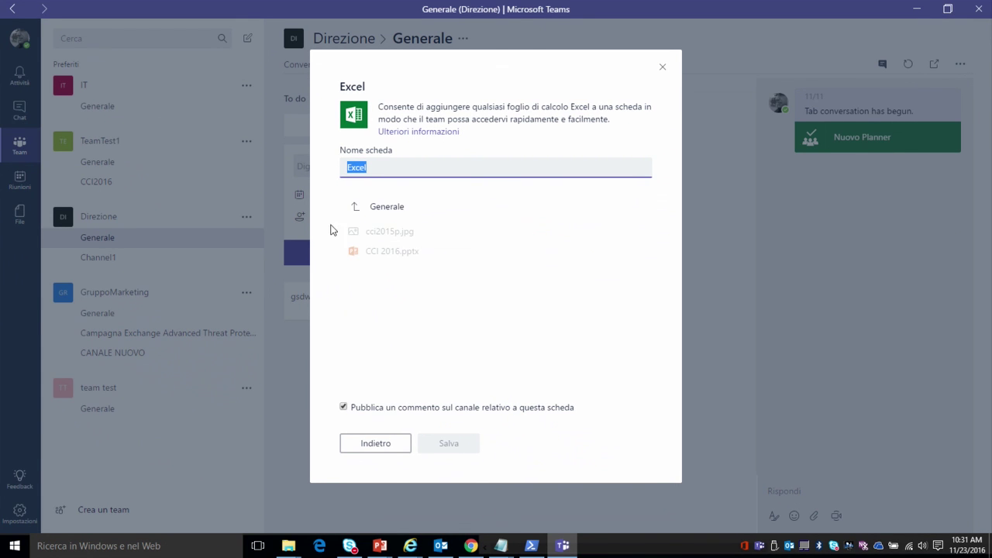
pyautogui.click(662, 67)
pyautogui.click(357, 70)
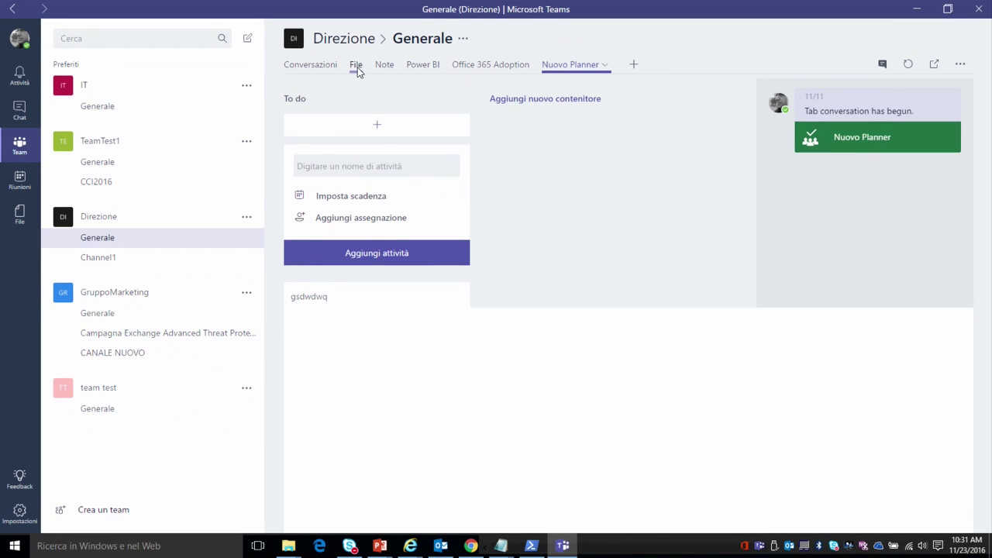
# - Bring back the Office365 File Explorer window and show its Desktop folder
pyautogui.moveTo(294, 542)
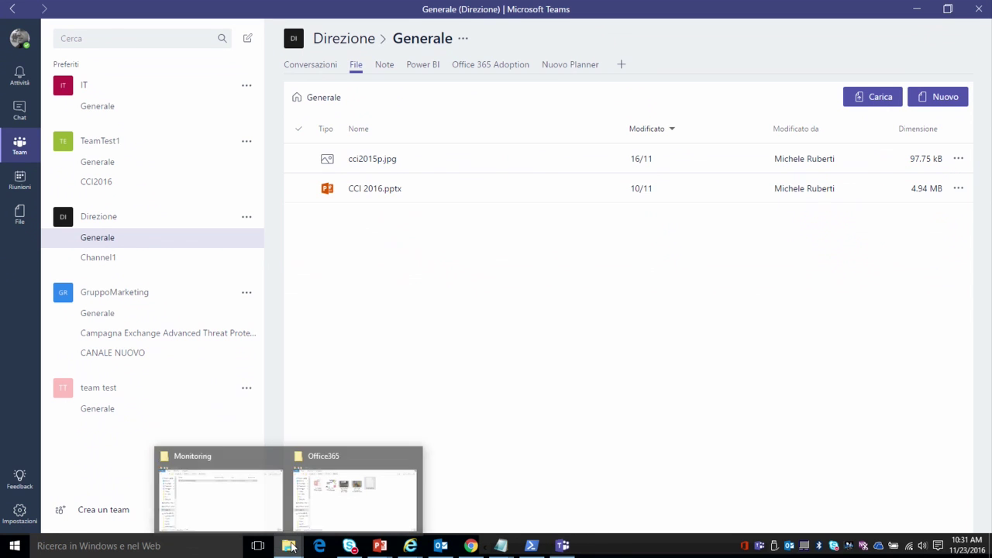
pyautogui.click(337, 508)
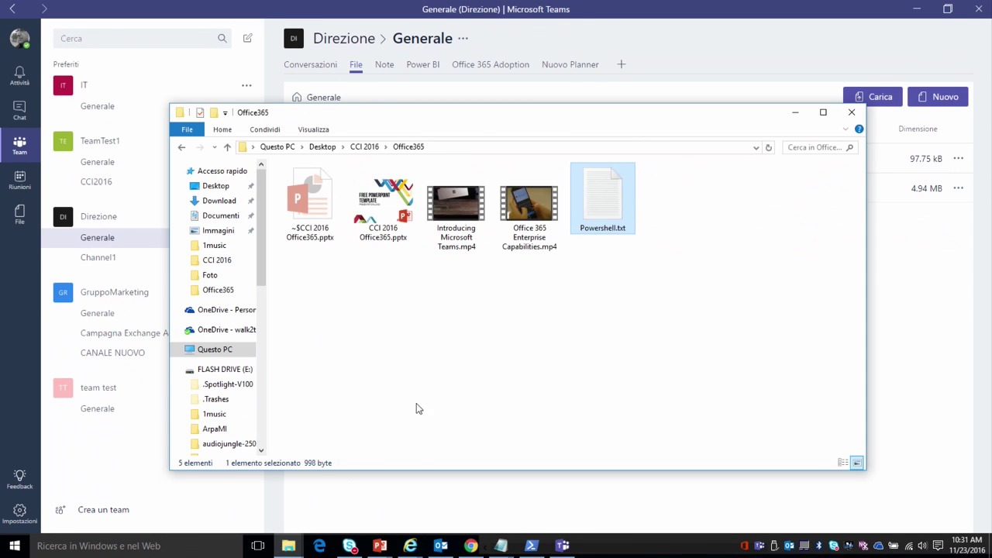
pyautogui.click(209, 186)
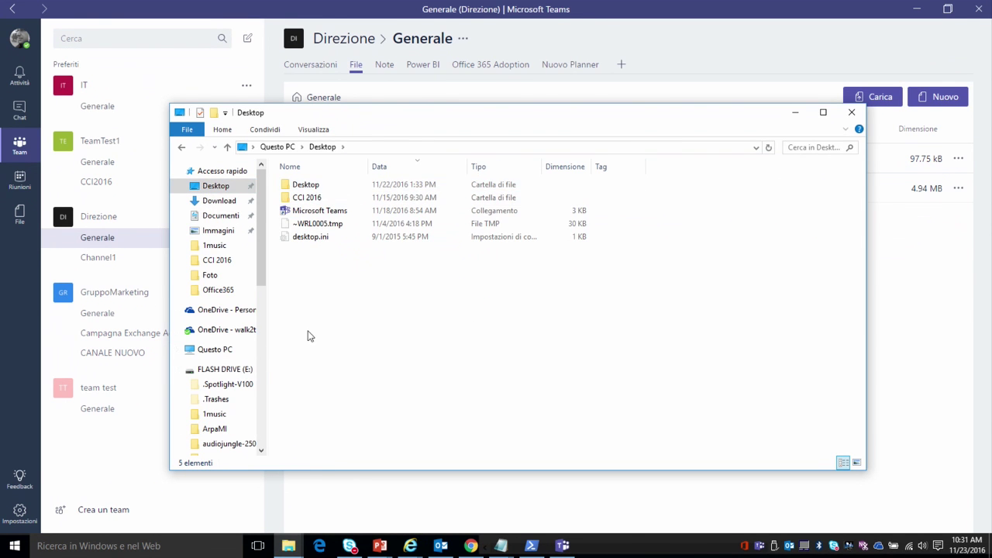
# - Launch Excel from Start search, create a maximized blank workbook and select cell B4
pyautogui.click(13, 547)
pyautogui.write('excel')
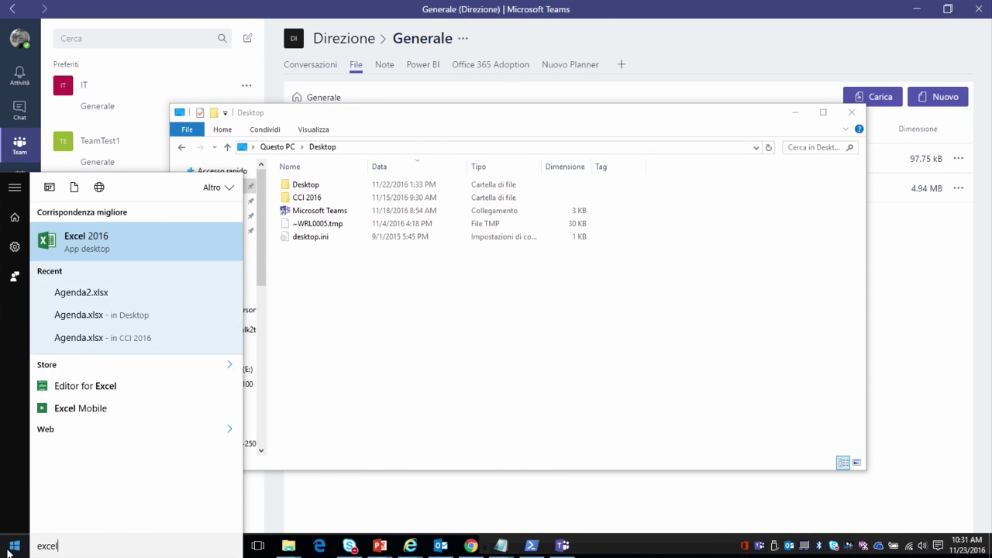
pyautogui.press('Return')
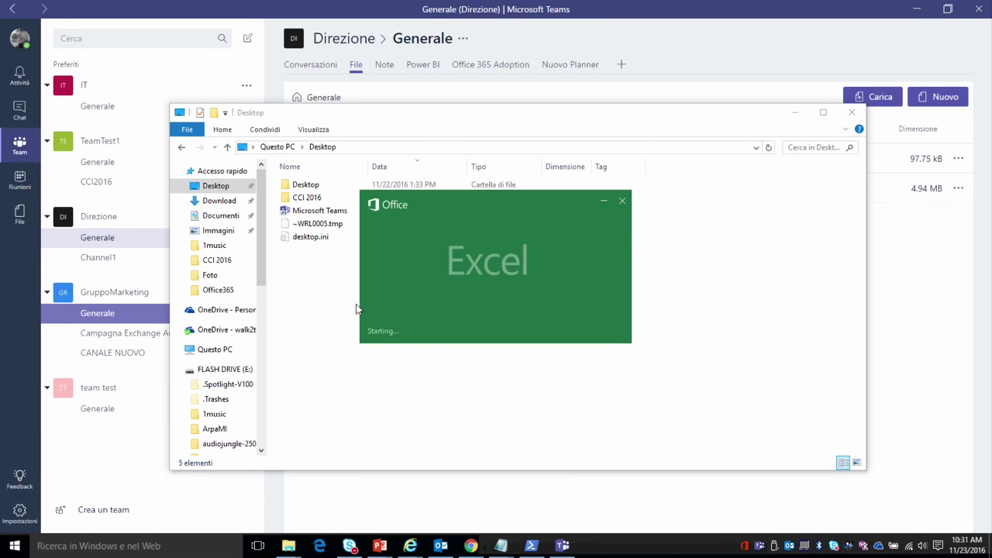
pyautogui.click(631, 233)
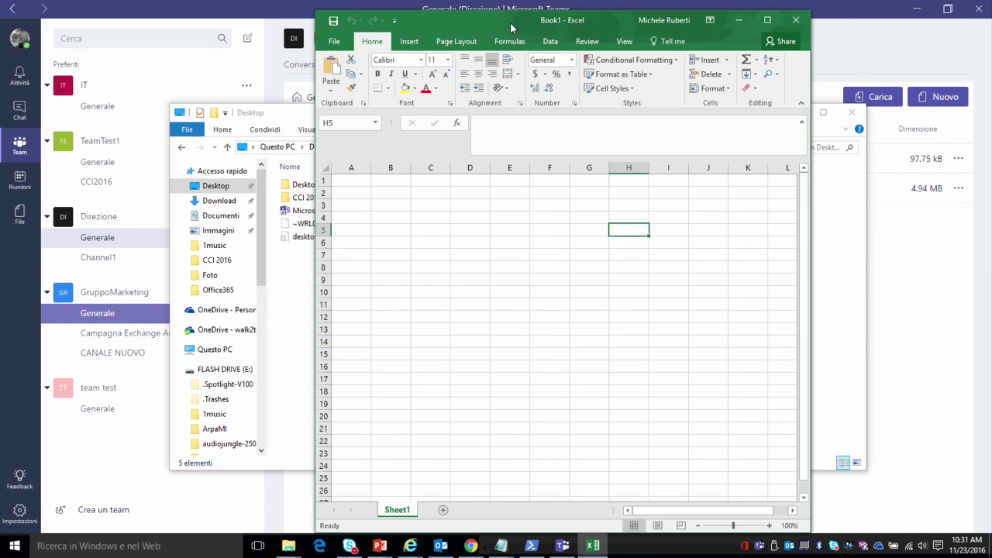
pyautogui.doubleClick(493, 23)
pyautogui.click(66, 205)
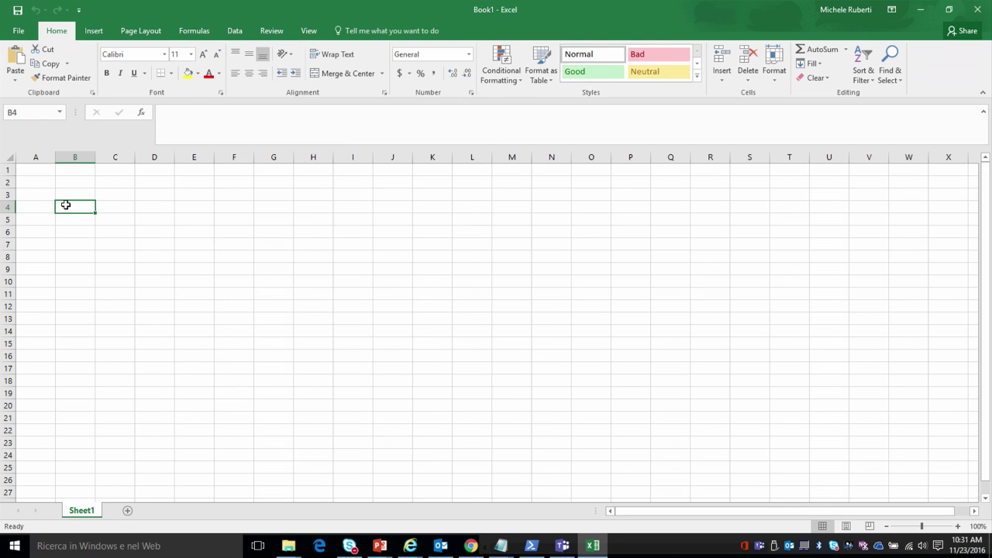
# - Enter 'Excel demo' in B4 and choose This PC > Desktop as the save location
pyautogui.write('Excel demo')
pyautogui.click(17, 9)
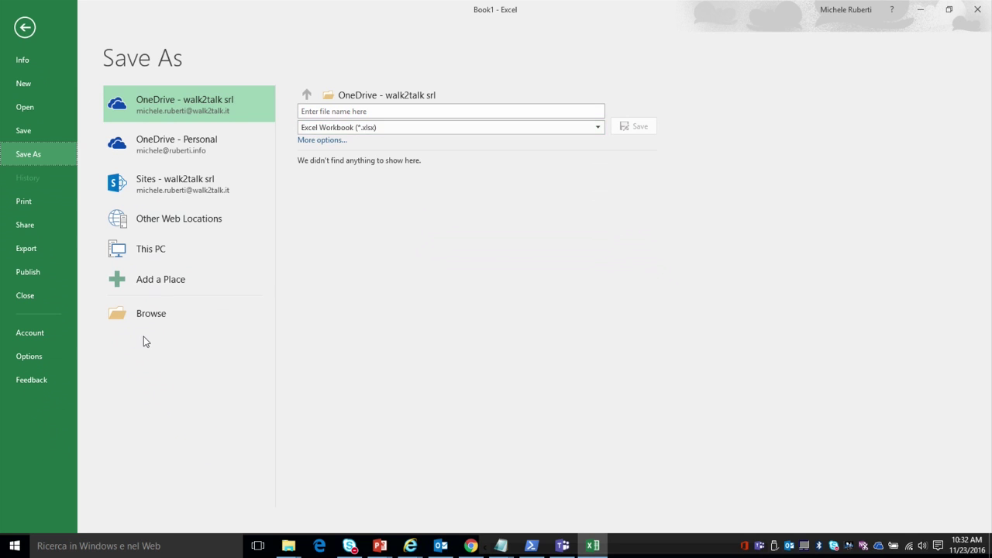
pyautogui.click(156, 251)
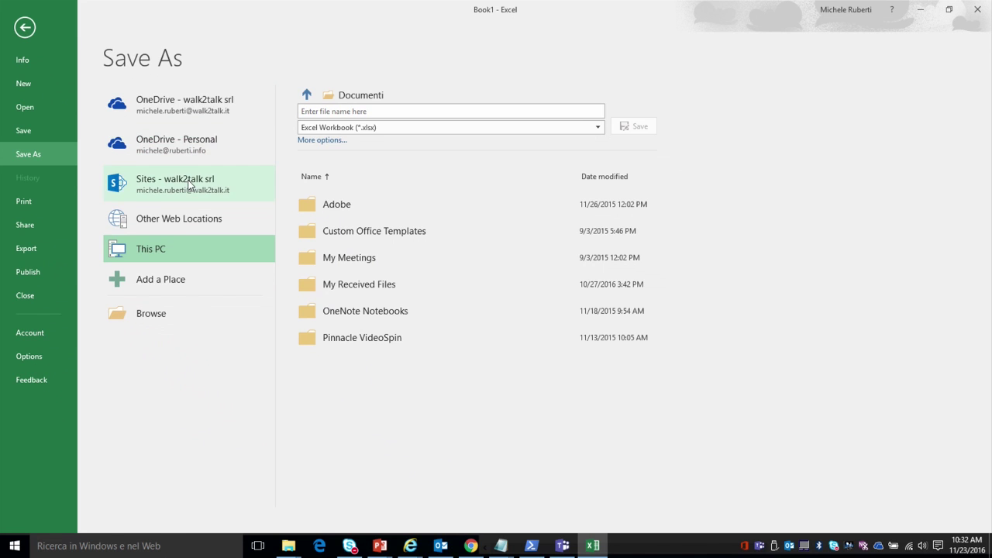
pyautogui.click(368, 113)
pyautogui.click(308, 96)
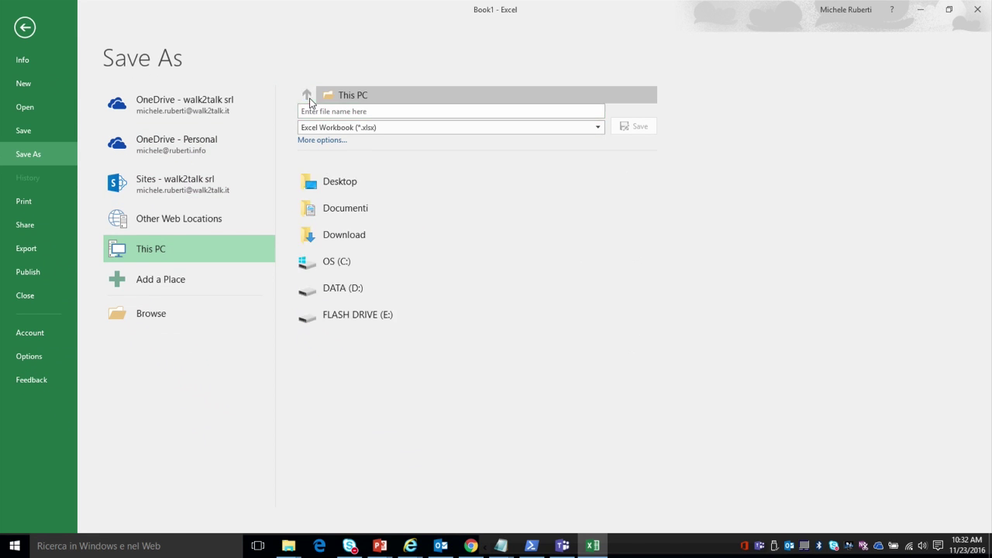
pyautogui.click(346, 178)
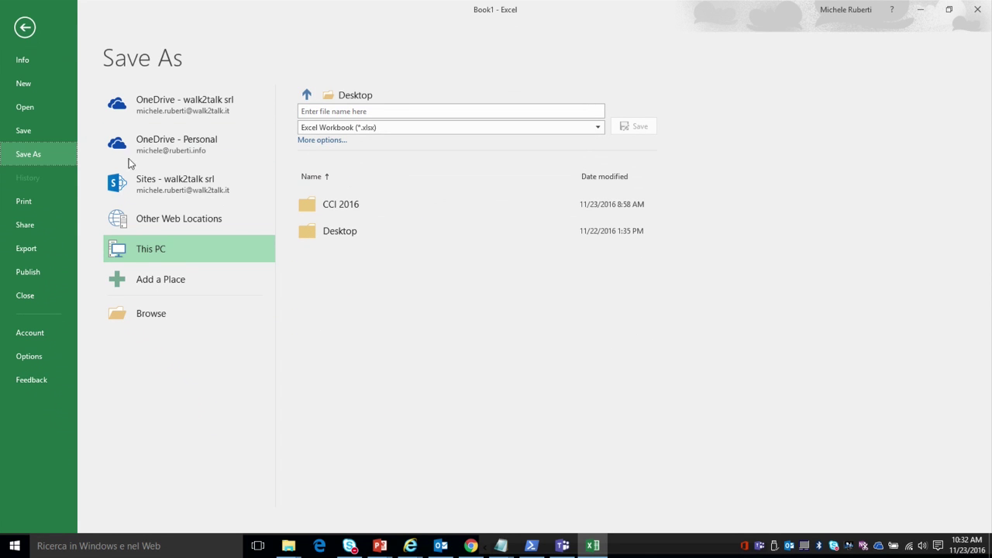
# - Save the workbook as excel1.xlsx, then minimize Excel
pyautogui.click(404, 113)
pyautogui.write('excel1')
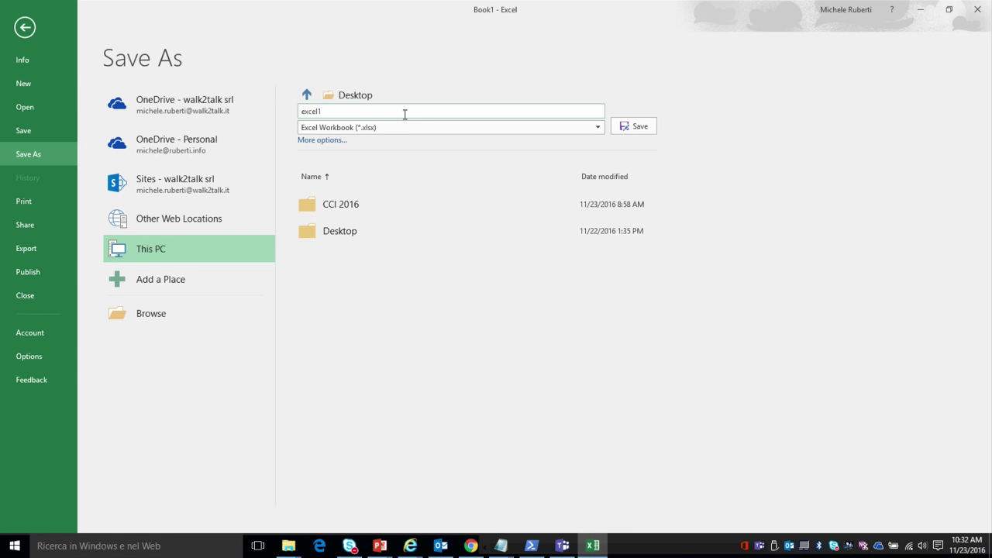
pyautogui.press('Return')
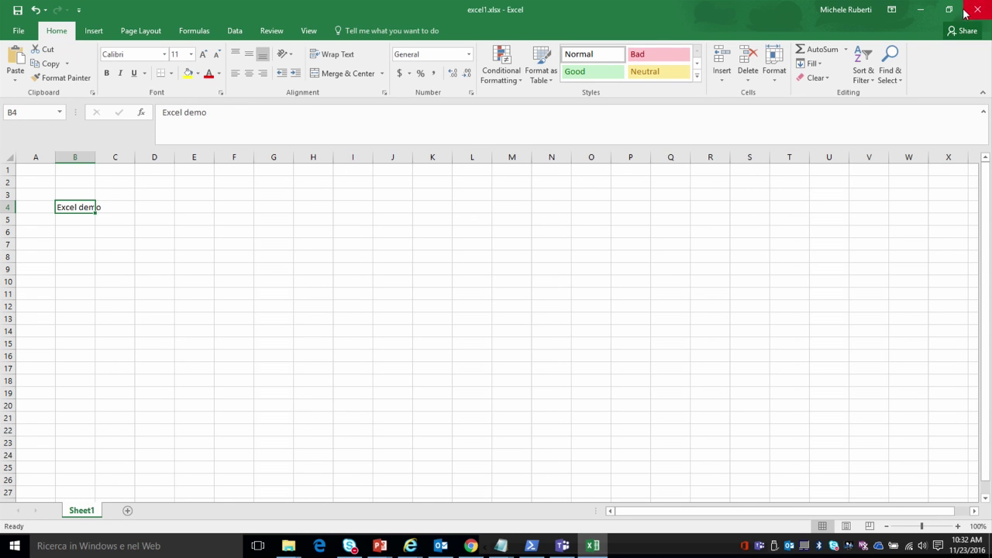
pyautogui.click(921, 9)
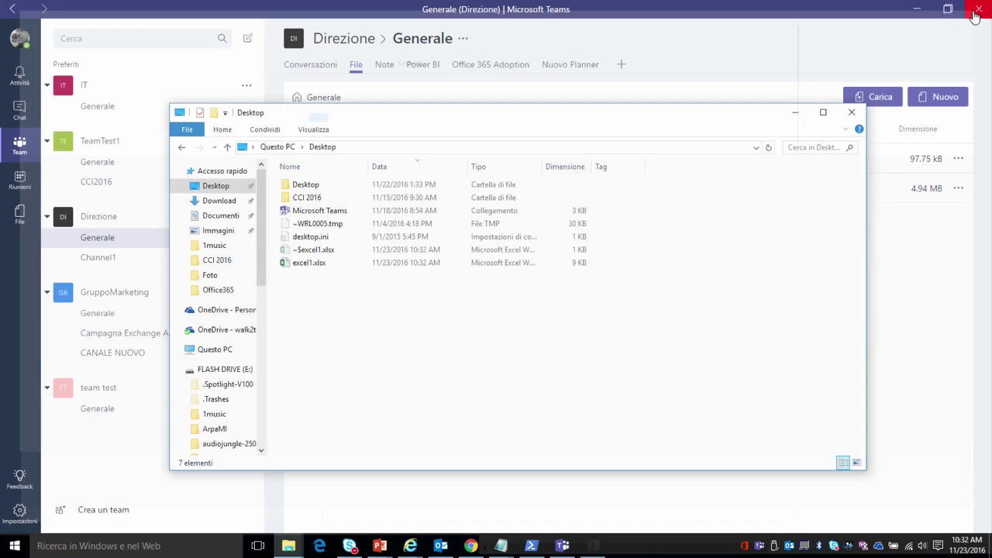
# - Drag excel1.xlsx from the Desktop folder window into the Generale channel's Teams files
pyautogui.click(585, 8)
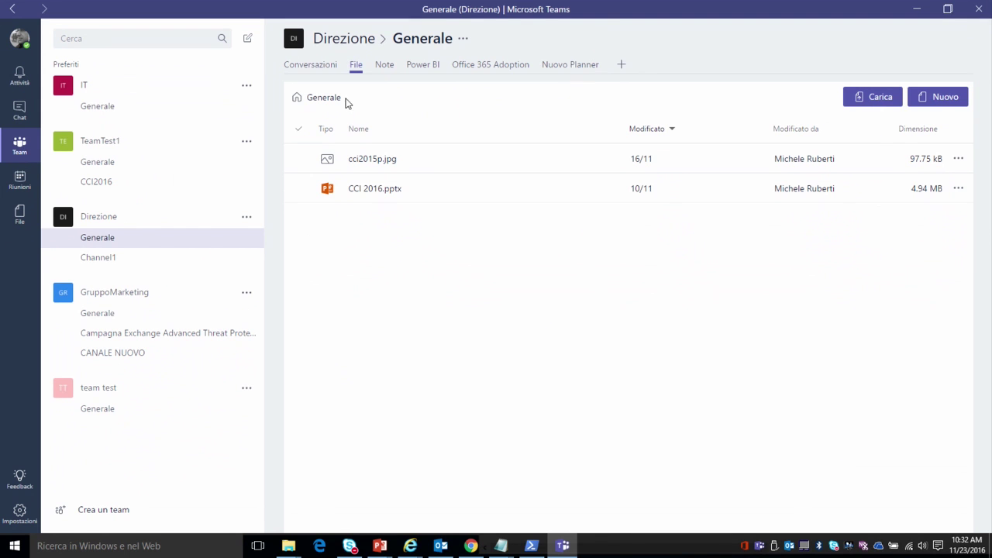
pyautogui.moveTo(290, 549)
pyautogui.click(367, 482)
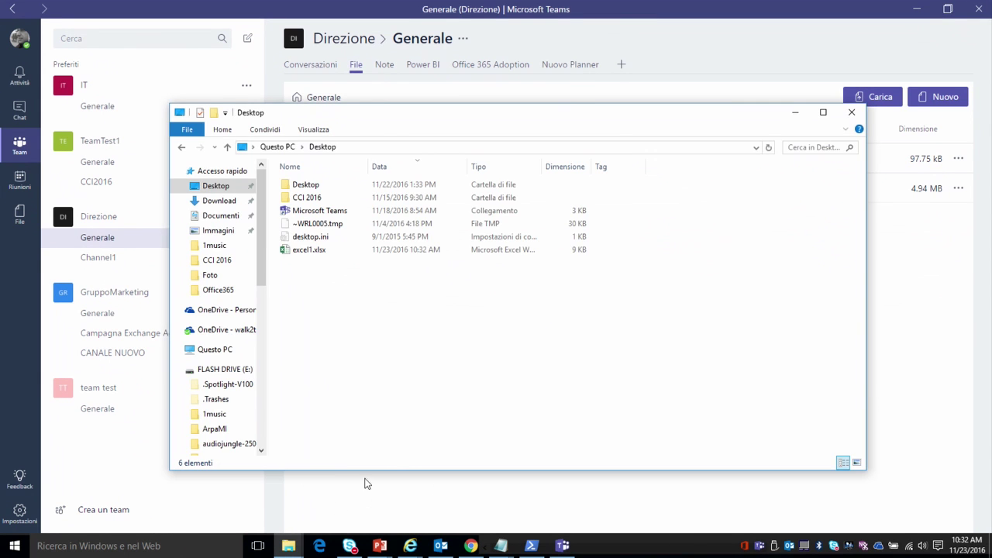
pyautogui.moveTo(368, 121); pyautogui.dragTo(808, 198)
pyautogui.moveTo(750, 327); pyautogui.dragTo(428, 207)
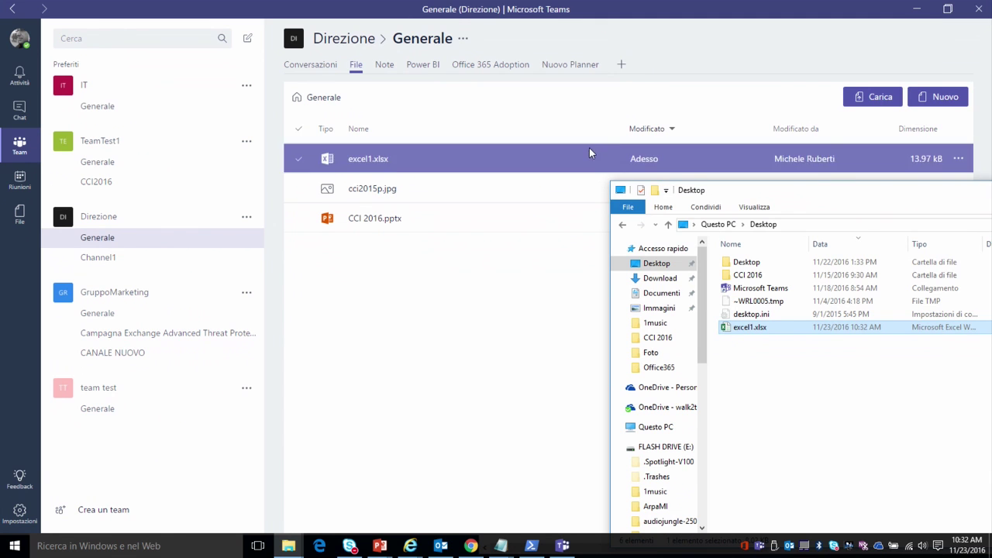
# - Add an Excel tab showing excel1.xlsx to the Generale channel, then move down to cell B8
pyautogui.click(622, 66)
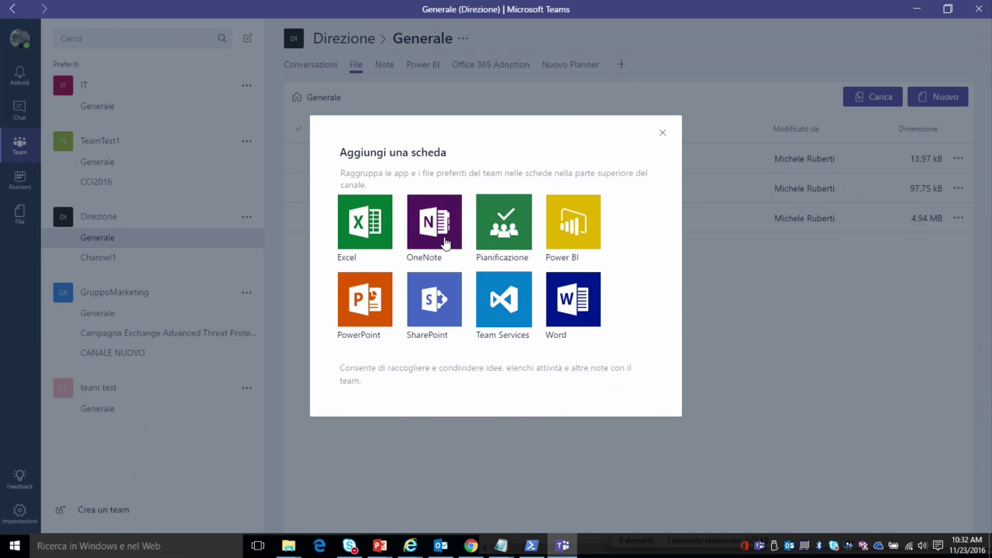
pyautogui.click(384, 231)
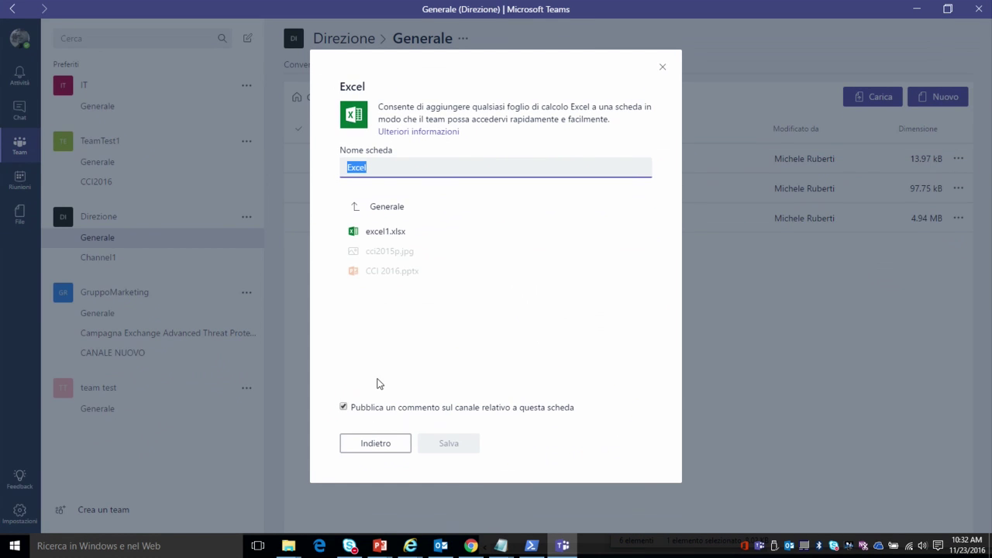
pyautogui.click(400, 235)
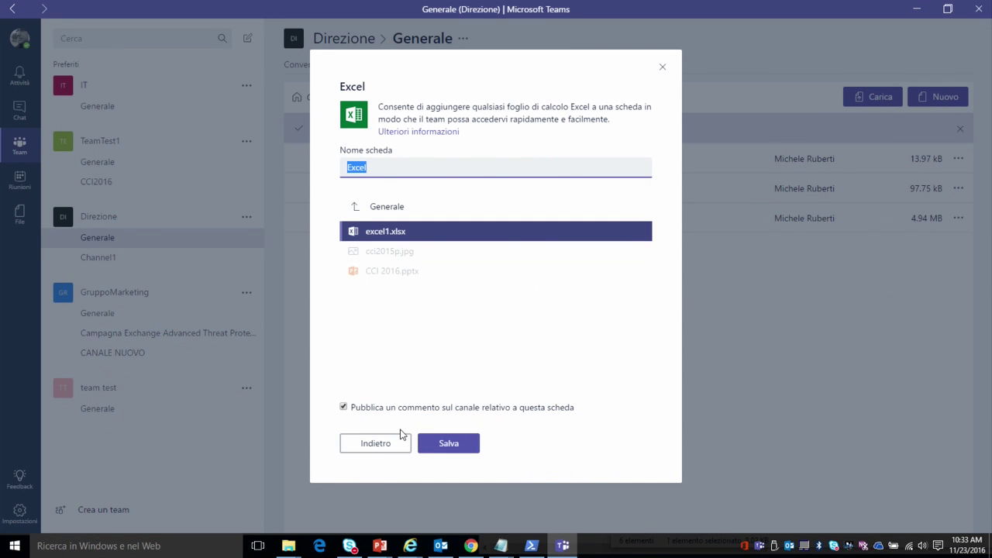
pyautogui.click(443, 448)
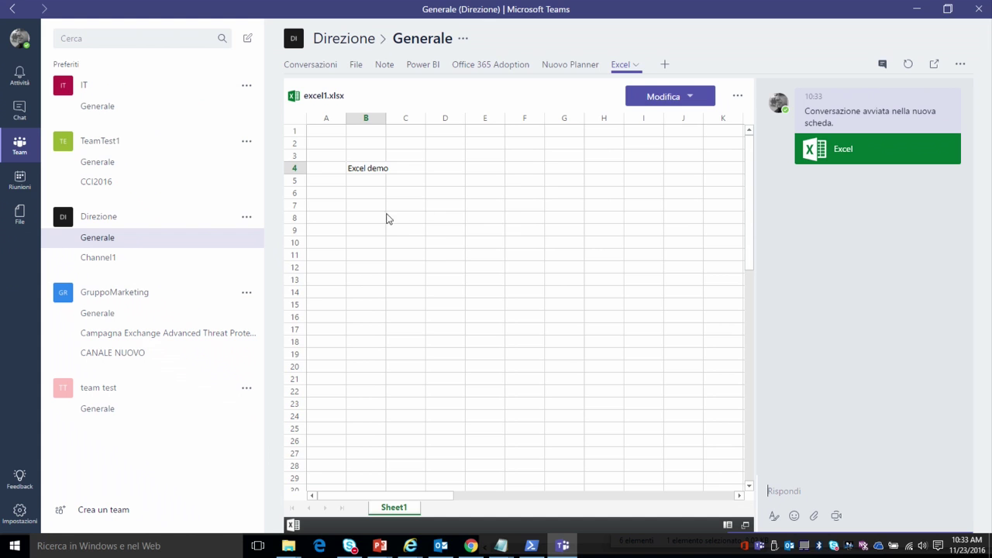
pyautogui.press('Down')
pyautogui.press('Down')
pyautogui.press('Down')
pyautogui.press('Down')
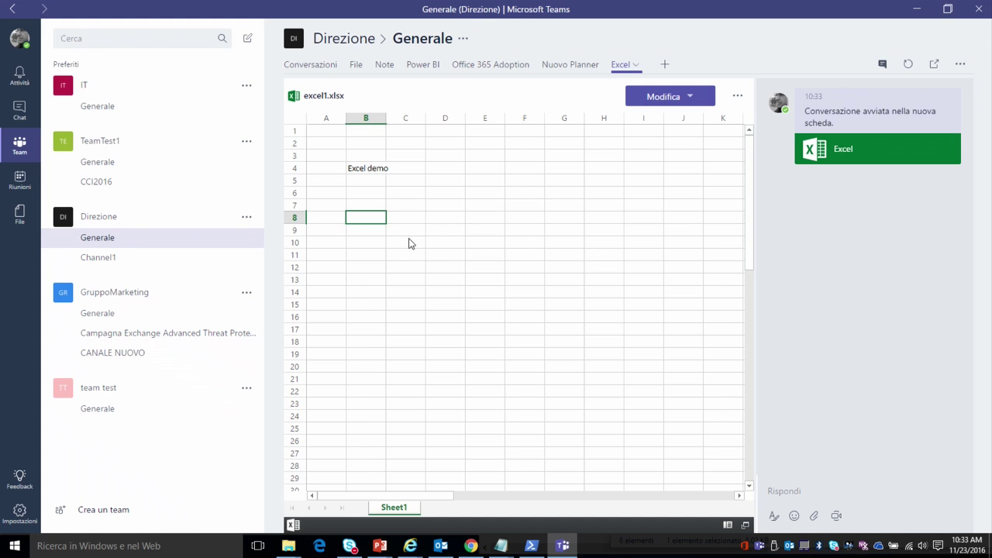
# - Open excel1.xlsx in Excel Online and type 'edede' into cell C5
pyautogui.click(642, 101)
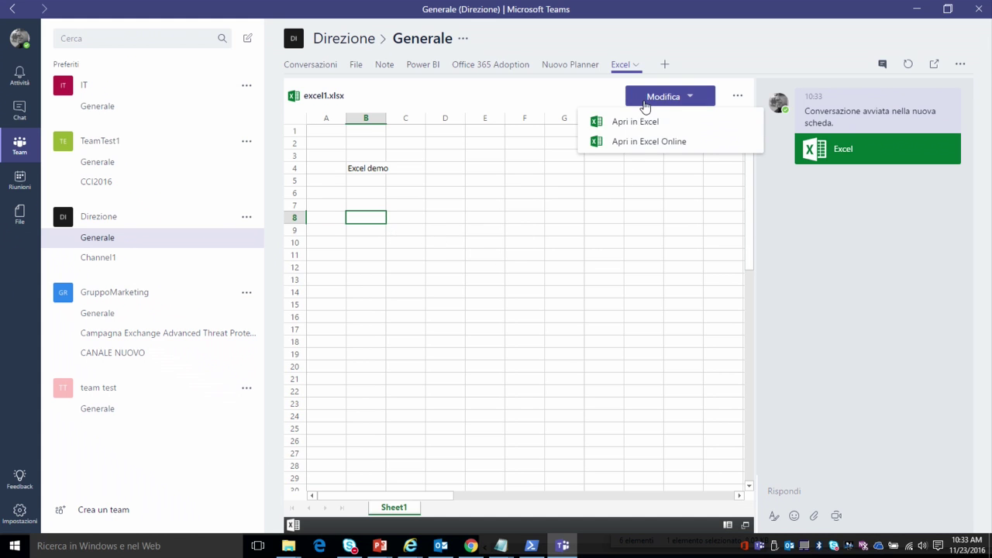
pyautogui.click(643, 142)
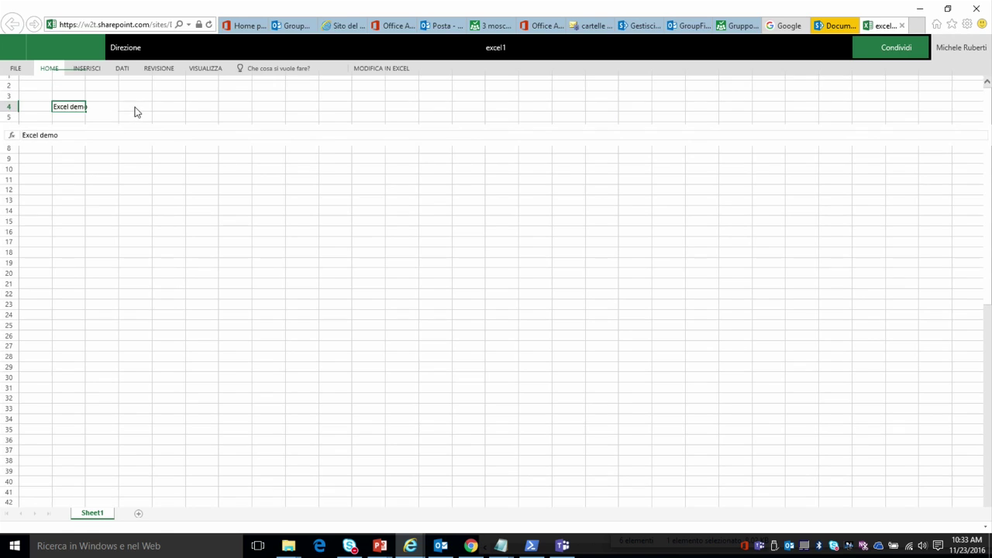
pyautogui.click(108, 203)
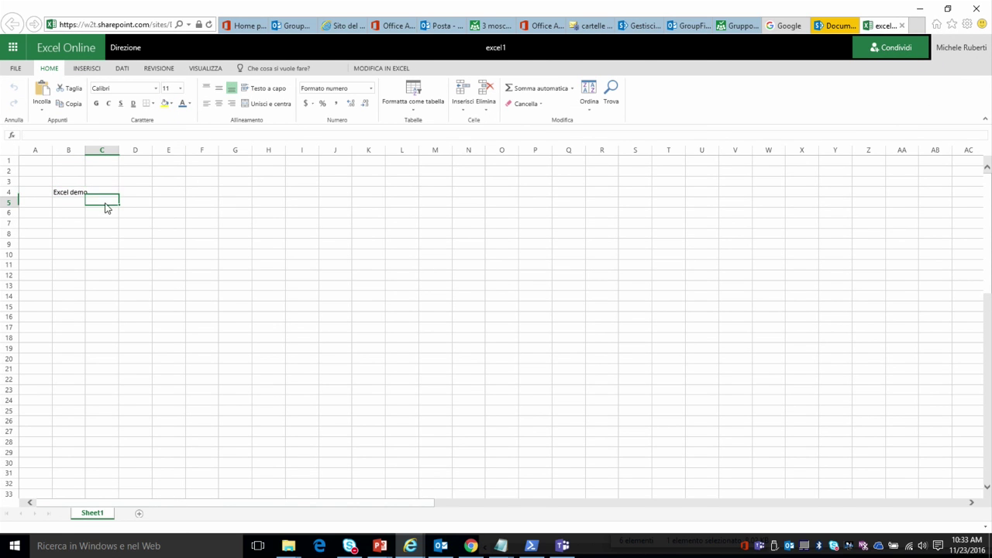
pyautogui.write('edede')
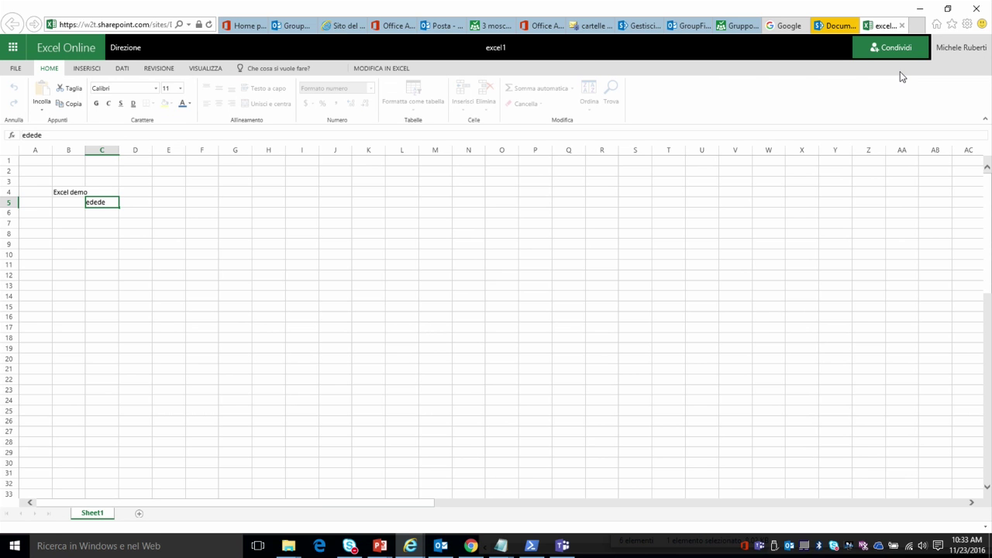
# - Leave the spreadsheet for the Direzione document library, then switch to Outlook
pyautogui.click(131, 49)
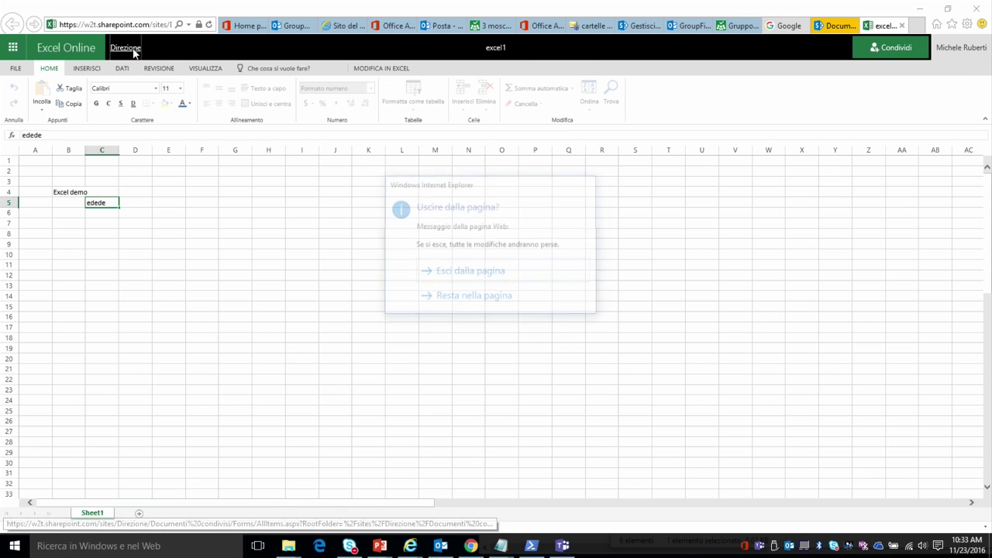
pyautogui.click(491, 274)
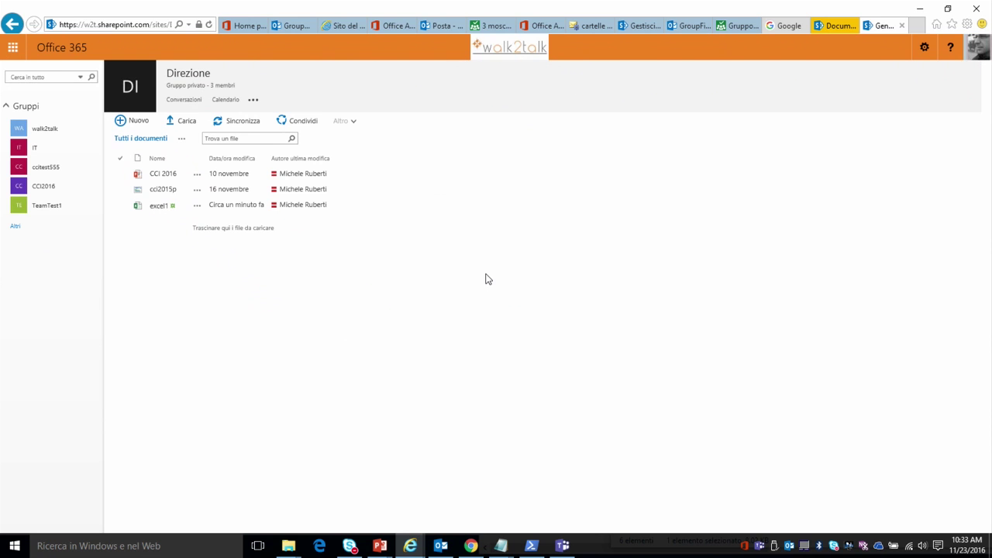
pyautogui.click(440, 545)
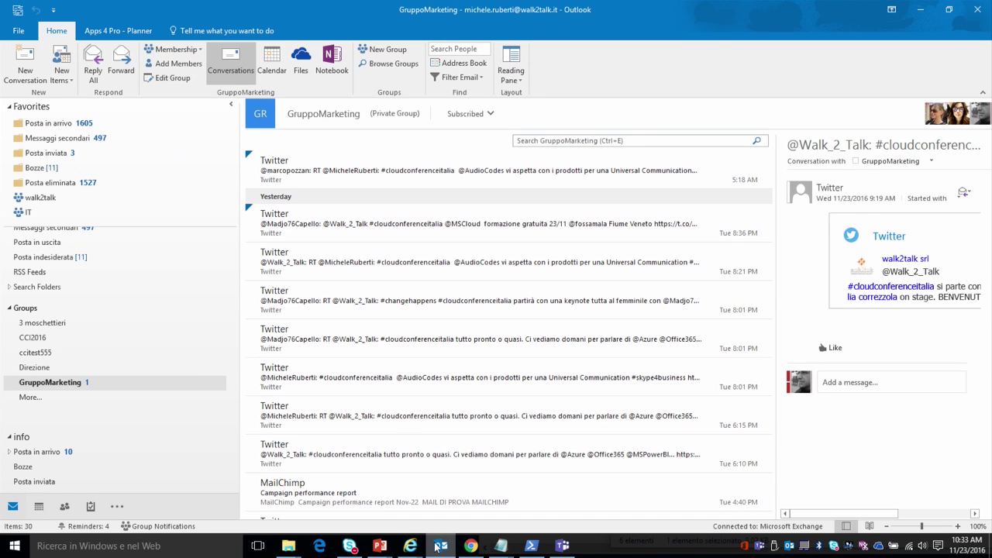
# - Start a new message to the GruppoMarketing group
pyautogui.scroll(3, 103, 294)
pyautogui.scroll(-5, 104, 295)
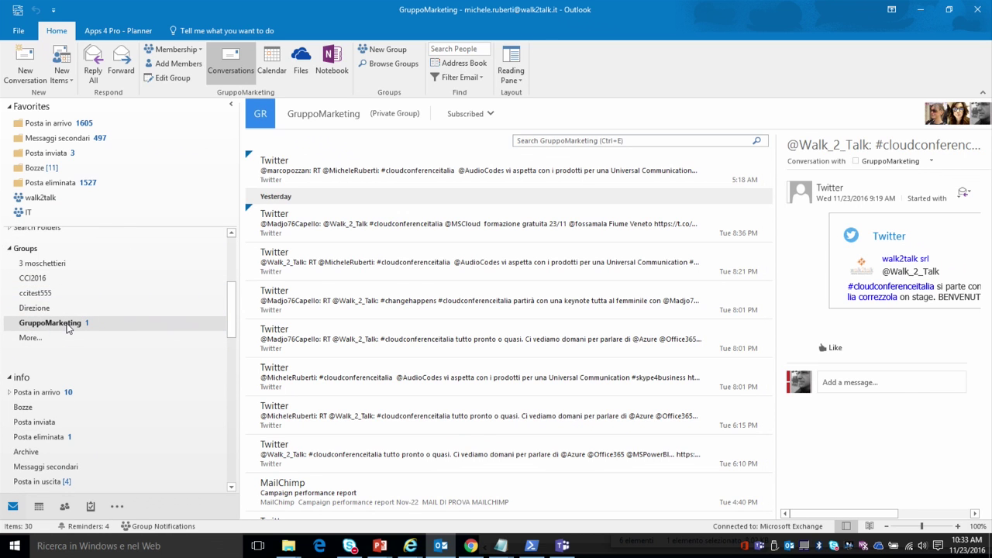
pyautogui.click(25, 62)
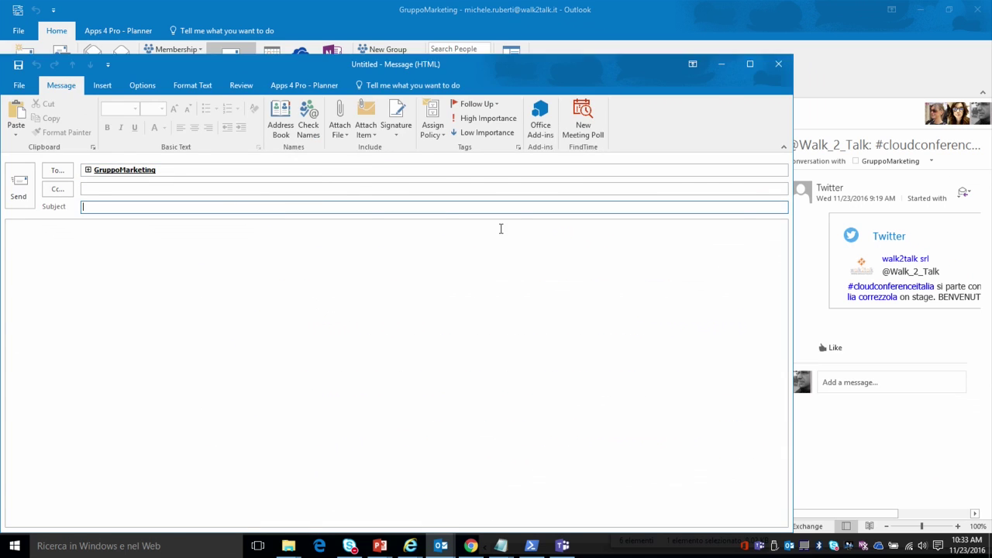
# - Attach the SharePoint copy of excel1.xlsx from Recent Items, leaving its sharing options unchanged
pyautogui.click(343, 116)
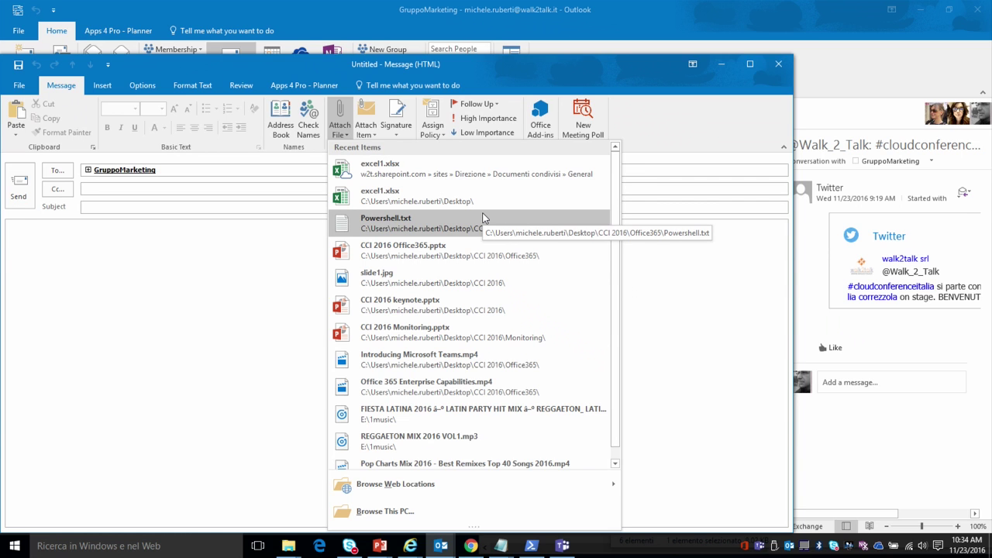
pyautogui.click(438, 175)
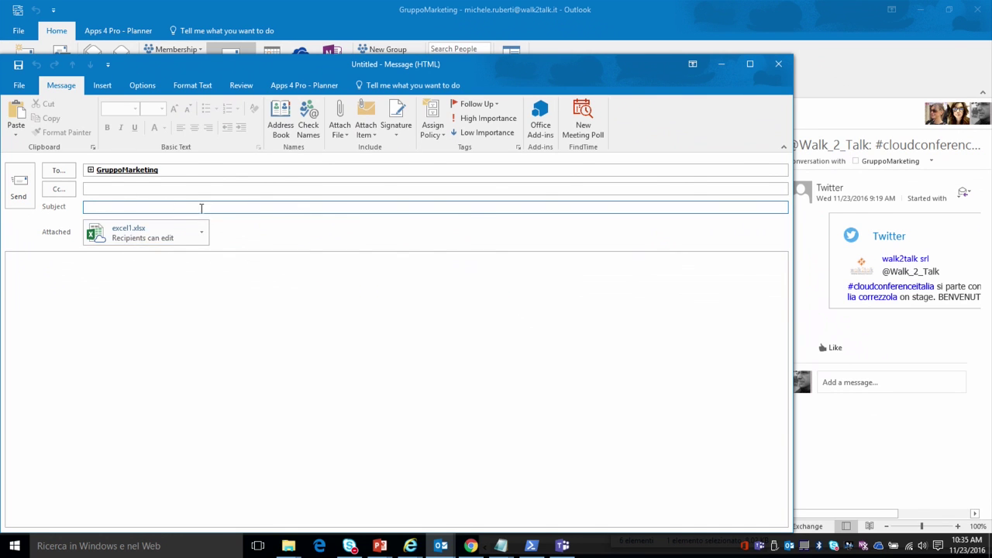
pyautogui.click(204, 232)
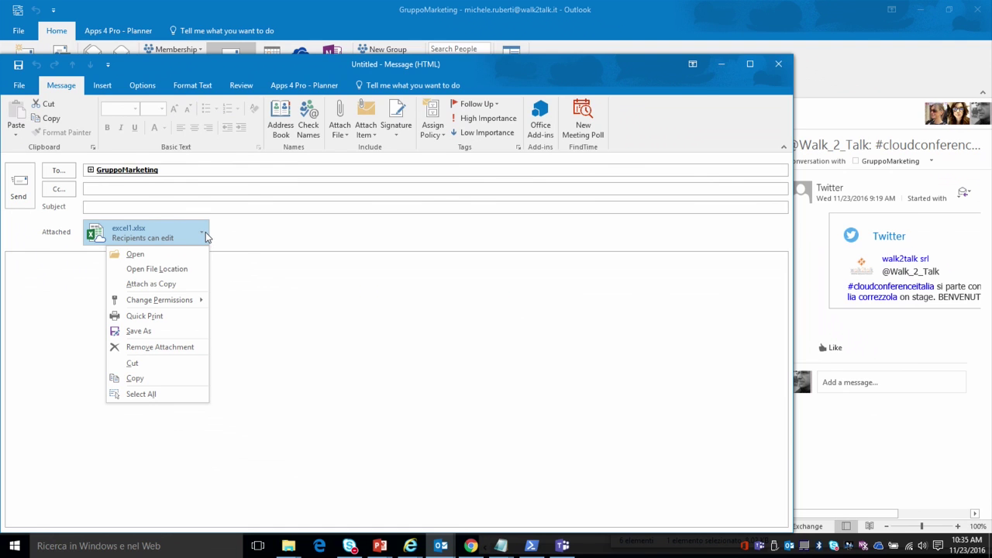
pyautogui.click(161, 285)
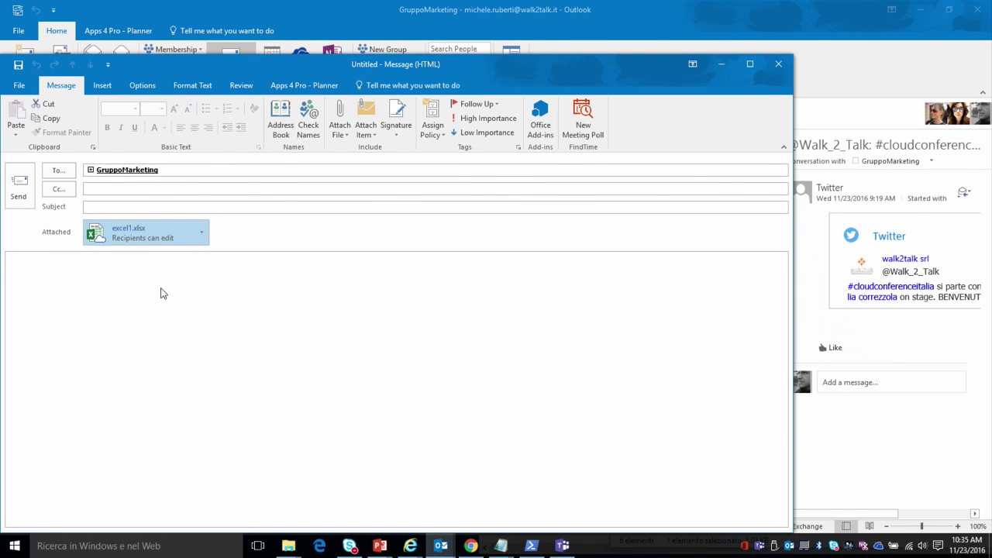